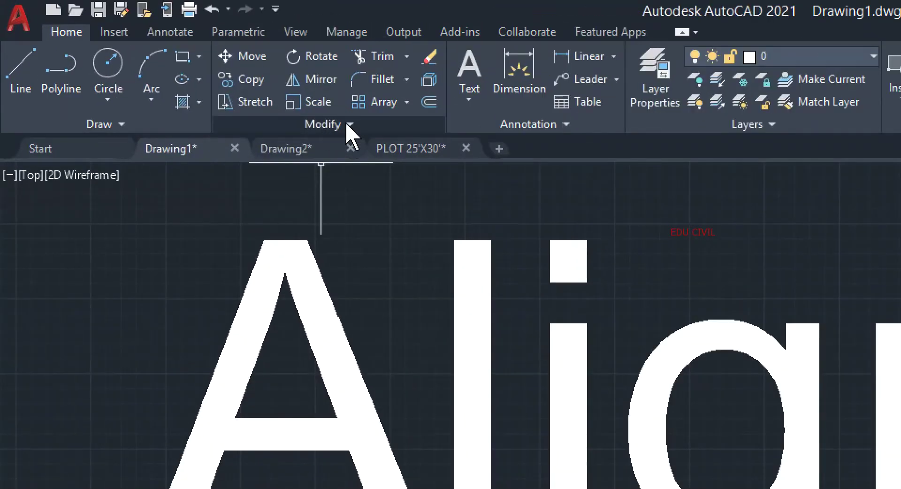
Step: Expand the Home tab's Modify panel beside the Align heading to show the extra modify tools
{"action": "left_click", "coordinate": [349, 124]}
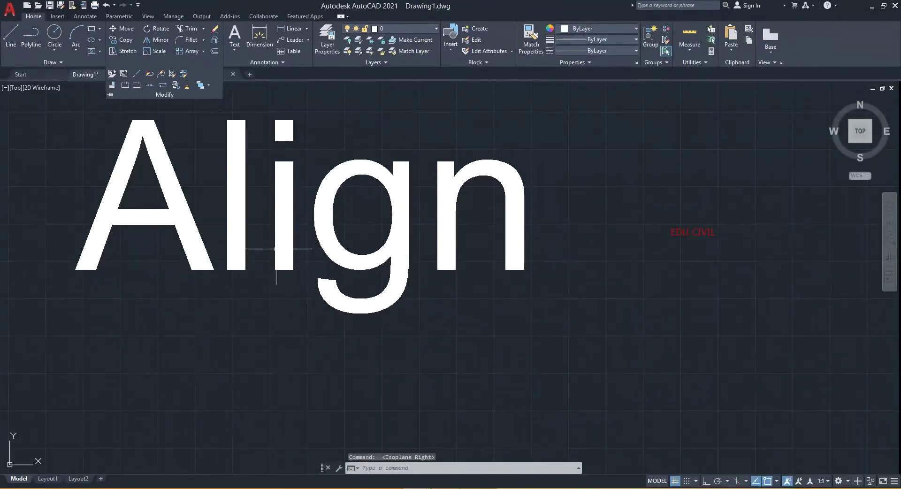
Step: Zoom in on the plain rectangle and the tilted semicircle, then enter AL for Align
{"action": "middle_click_drag", "start_coordinate": [367, 293], "coordinate": [331, 249]}
{"action": "scroll", "coordinate": [331, 249], "scroll_direction": "down", "scroll_amount": 2}
{"action": "scroll", "coordinate": [416, 292], "scroll_direction": "up", "scroll_amount": 1}
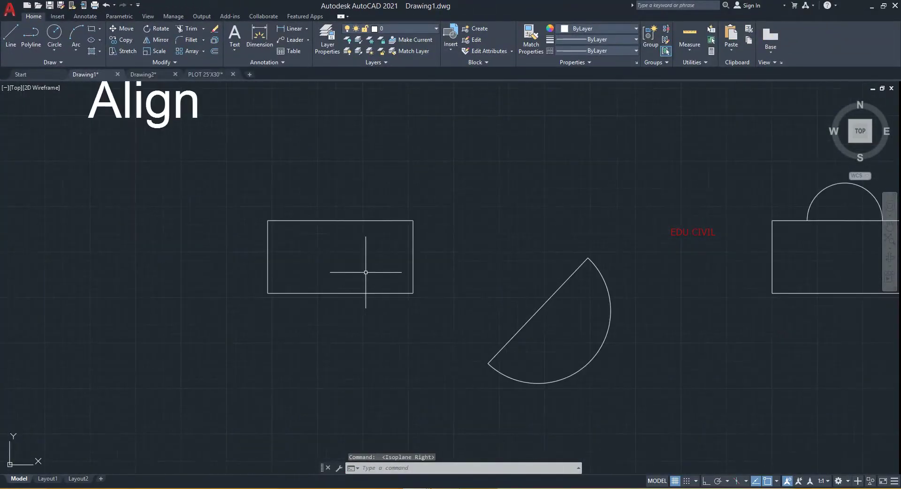
{"action": "scroll", "coordinate": [365, 275], "scroll_direction": "up", "scroll_amount": 1}
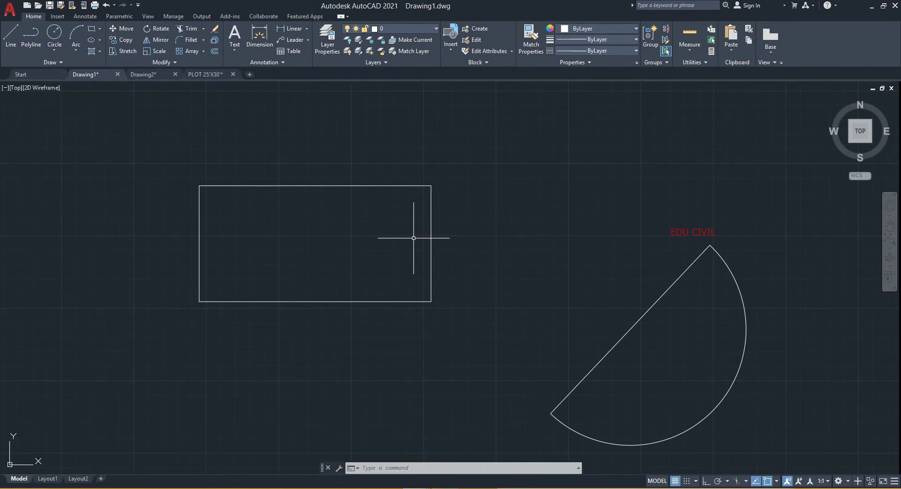
{"action": "type", "text": "AL"}
Step: Align the rectangle's bottom corners to the semicircle's straight diagonal edge ends, without scaling
{"action": "left_click", "coordinate": [173, 61]}
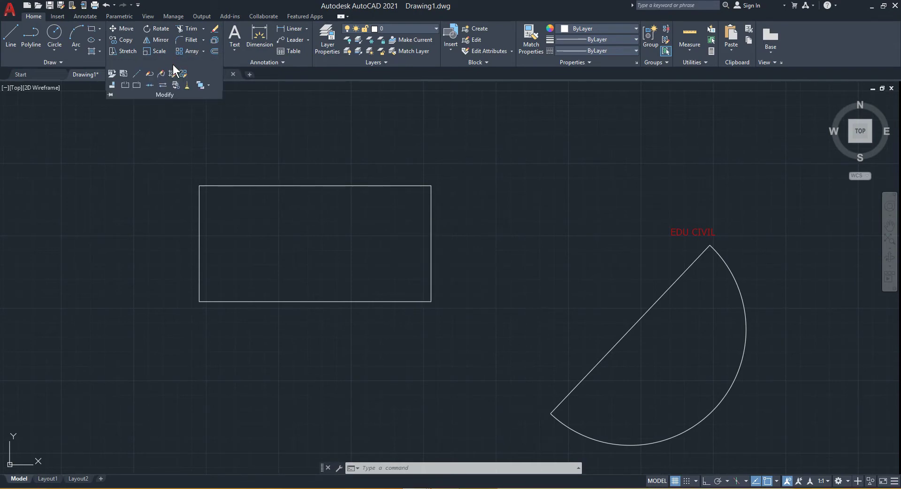
{"action": "left_click", "coordinate": [114, 85]}
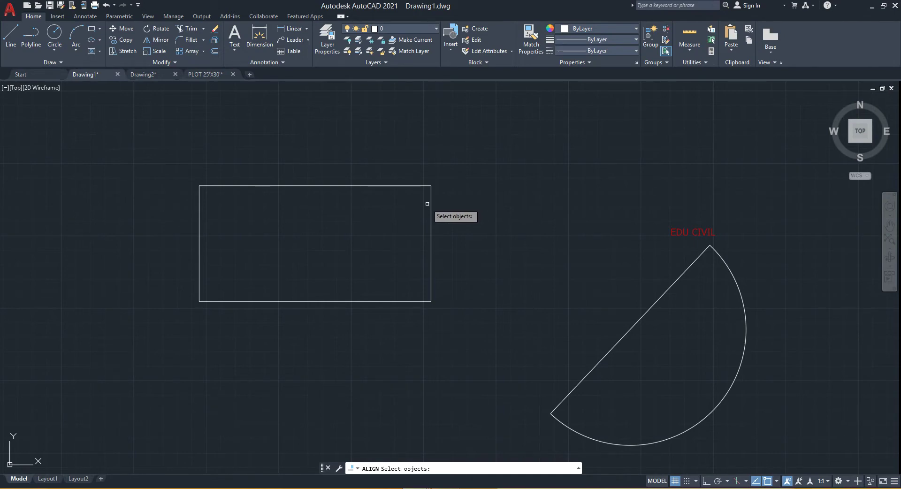
{"action": "left_click", "coordinate": [430, 207]}
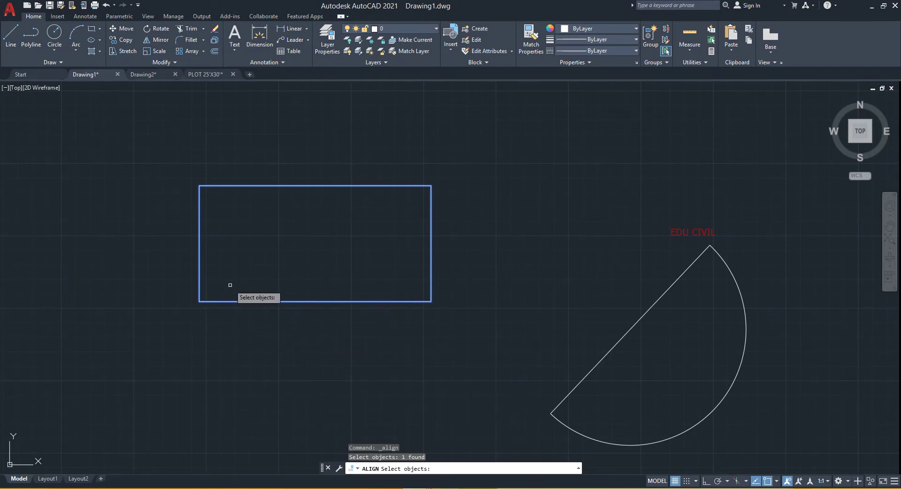
{"action": "key", "text": "Return"}
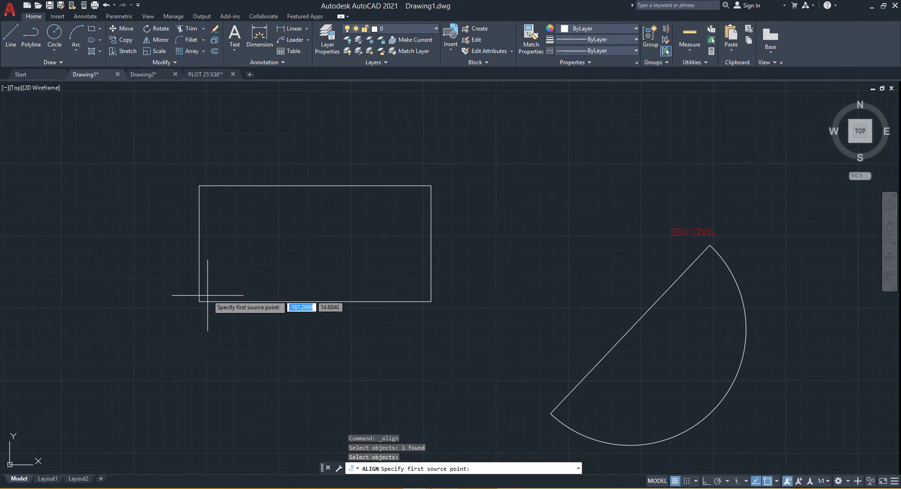
{"action": "left_click", "coordinate": [199, 300]}
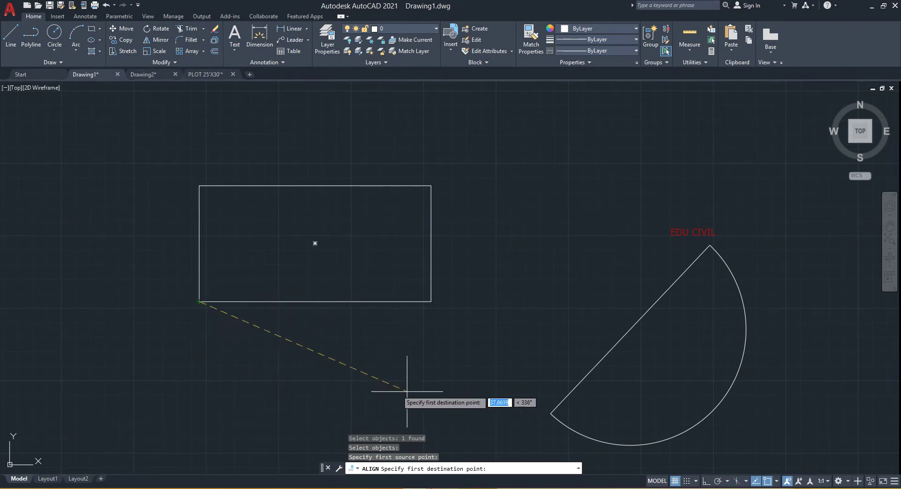
{"action": "left_click", "coordinate": [550, 413]}
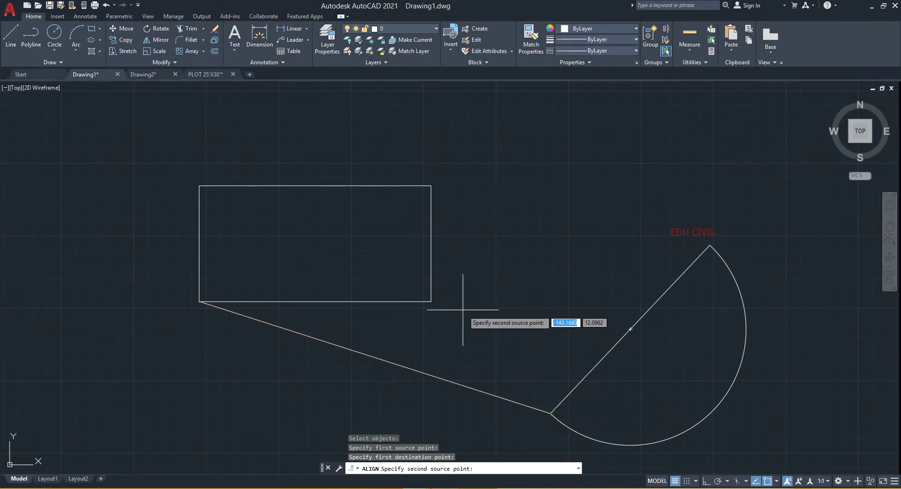
{"action": "left_click", "coordinate": [431, 301]}
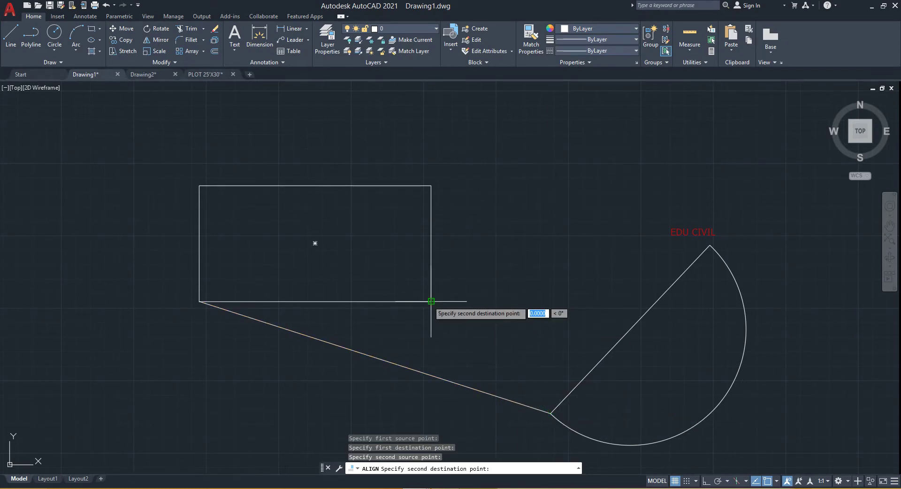
{"action": "left_click", "coordinate": [709, 245]}
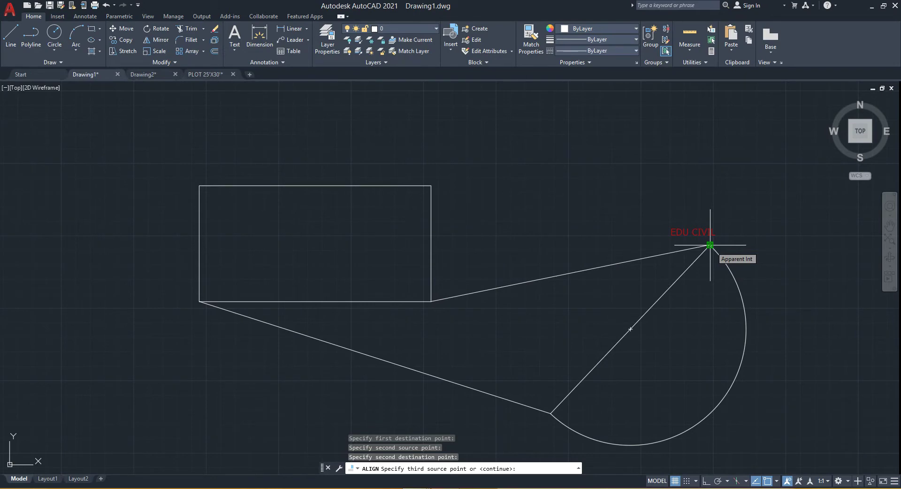
{"action": "key", "text": "Return"}
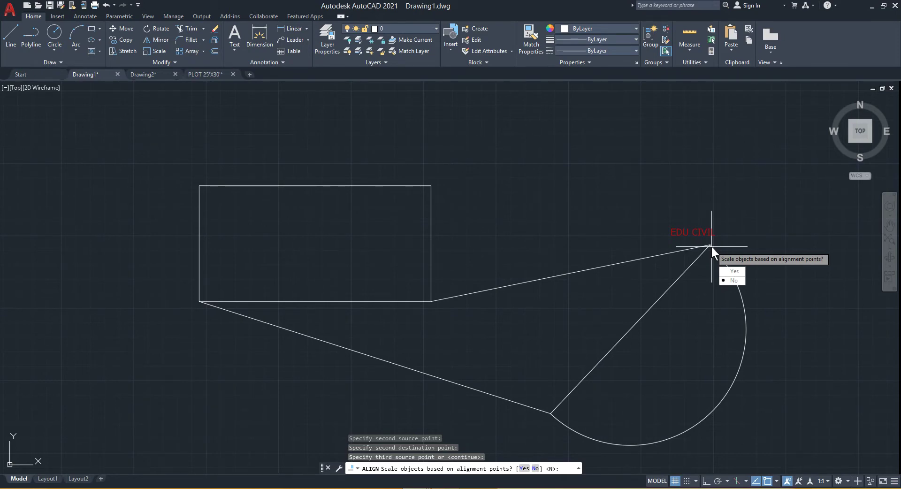
{"action": "key", "text": "Return"}
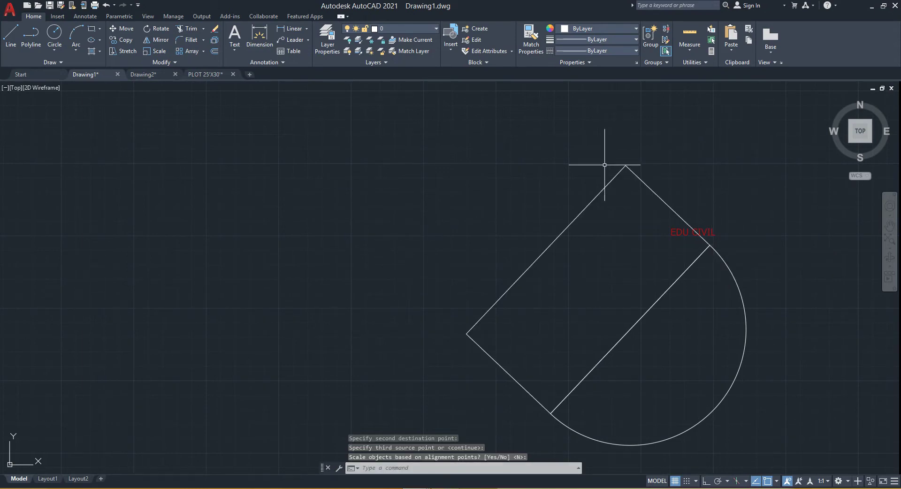
{"action": "middle_click_drag", "start_coordinate": [643, 239], "coordinate": [492, 207]}
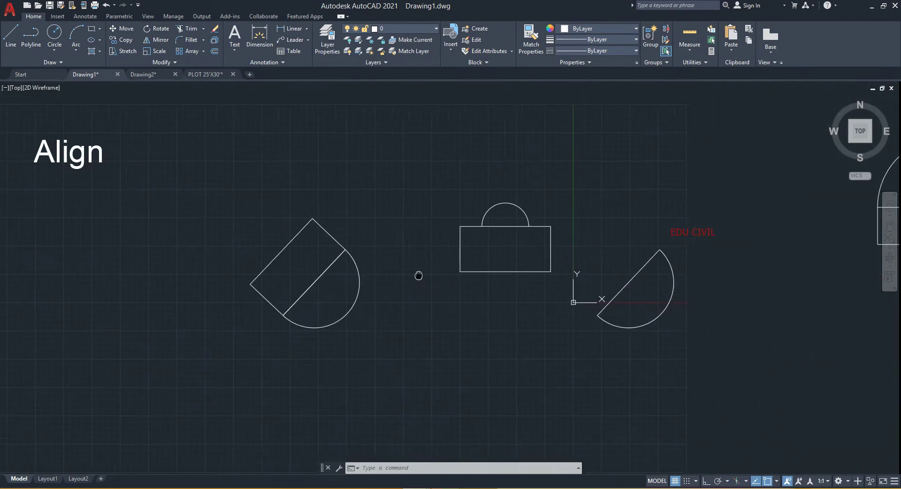
Step: Zoom in on the arched rectangle and semicircle and preview selecting the rectangle and arc
{"action": "scroll", "coordinate": [536, 253], "scroll_direction": "up", "scroll_amount": 2}
{"action": "middle_click_drag", "start_coordinate": [543, 237], "coordinate": [524, 266]}
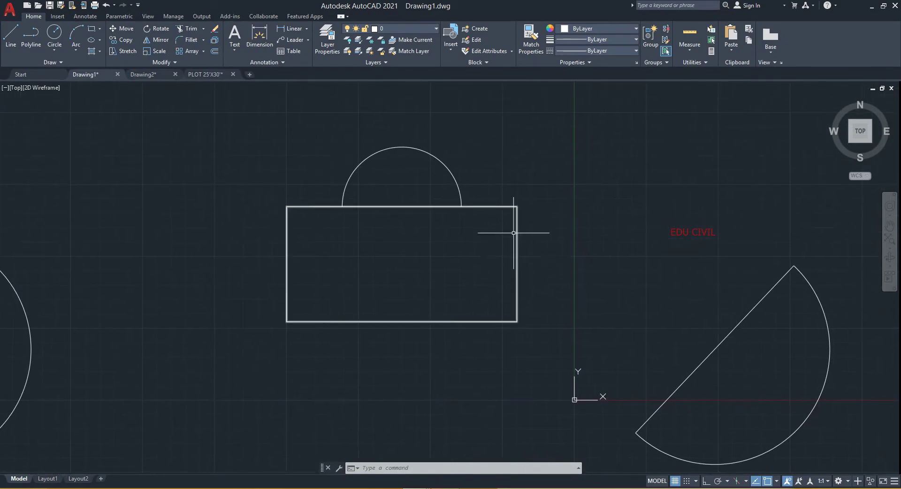
{"action": "left_click", "coordinate": [512, 191]}
{"action": "left_click", "coordinate": [482, 225]}
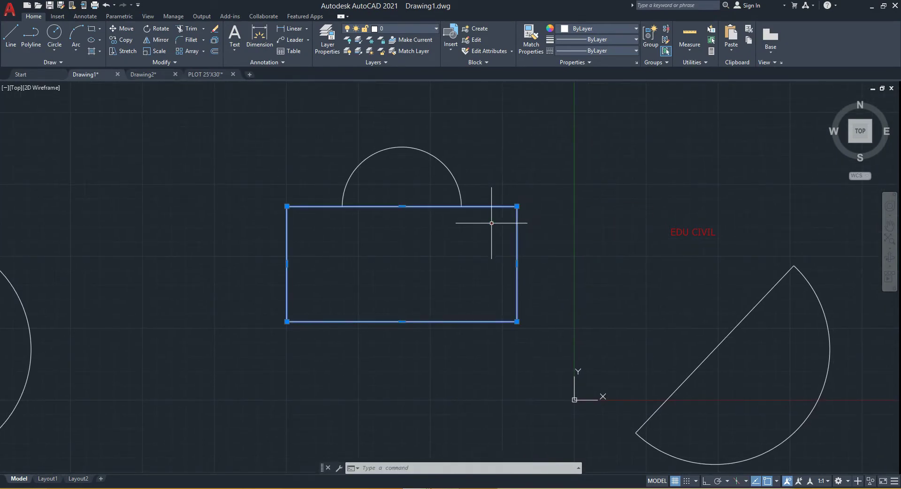
{"action": "left_click", "coordinate": [466, 145]}
{"action": "left_click", "coordinate": [430, 171]}
{"action": "key", "text": "Escape"}
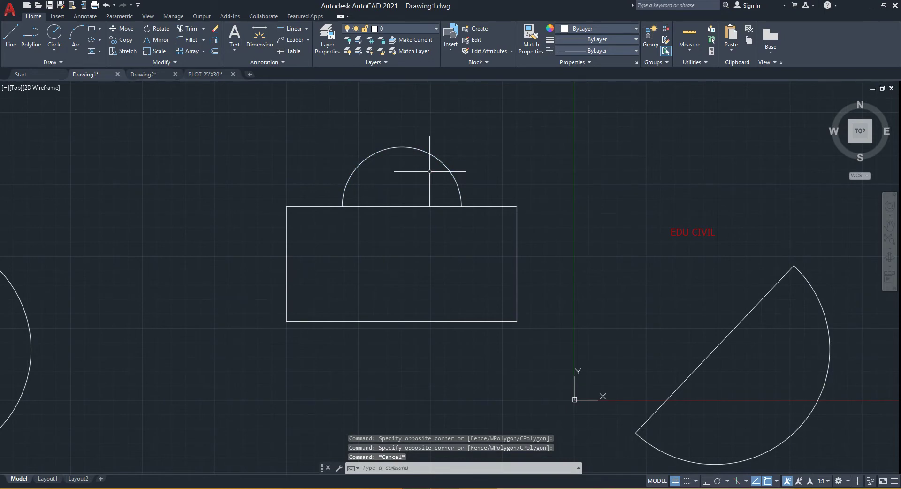
Step: Start Align and window-select both the rectangle and its arched top
{"action": "type", "text": "al"}
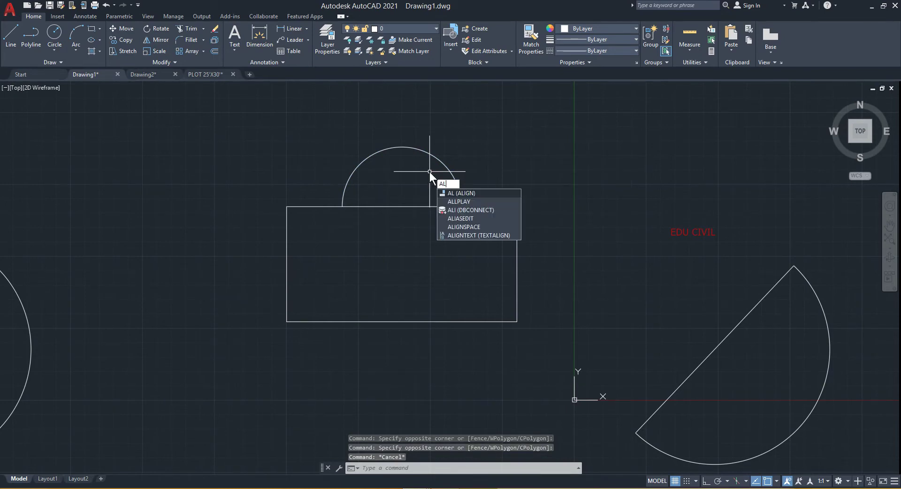
{"action": "key", "text": "Return"}
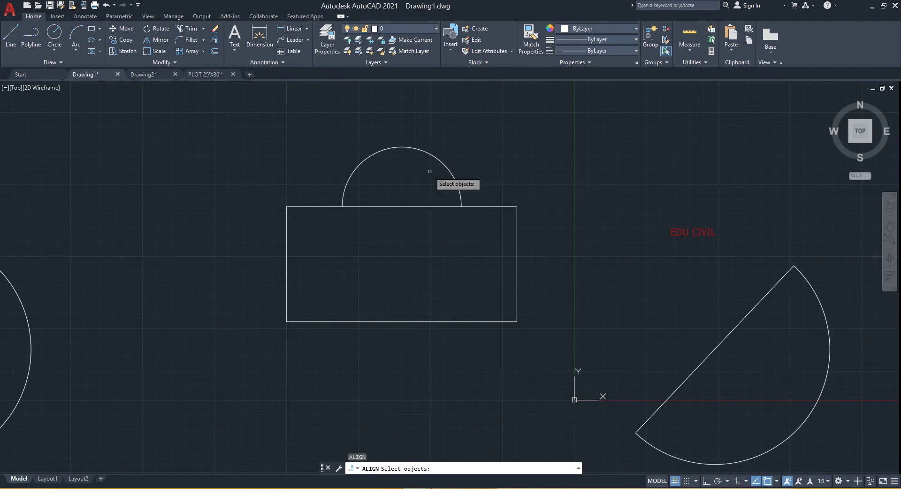
{"action": "left_click", "coordinate": [539, 125]}
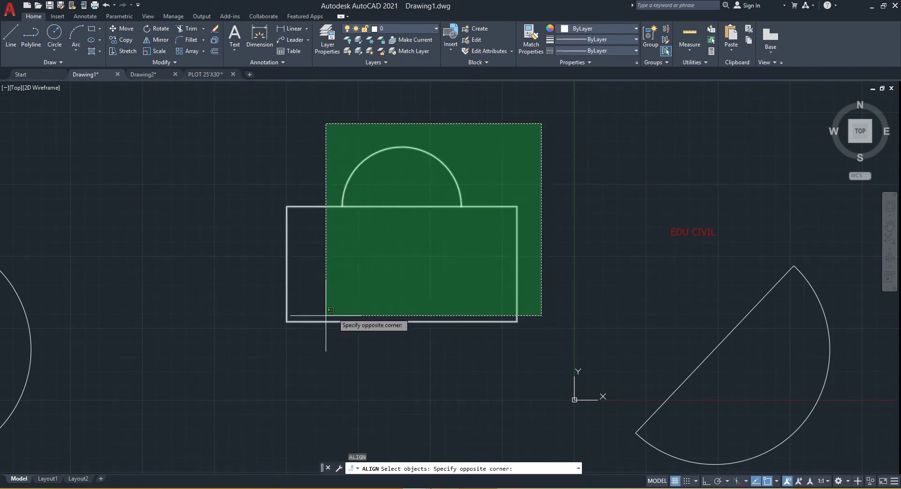
{"action": "left_click", "coordinate": [198, 348]}
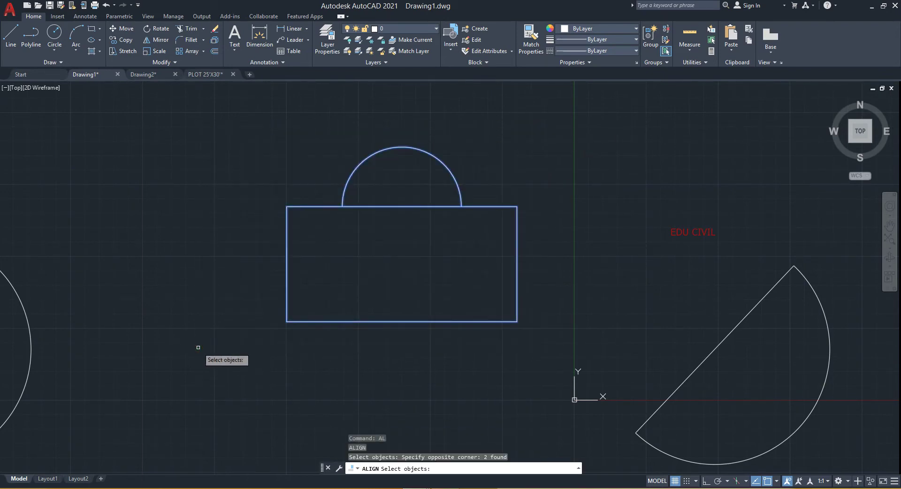
{"action": "key", "text": "Return"}
Step: Align the rectangle's bottom corners onto the larger semicircle's straight edge, without scaling
{"action": "left_click", "coordinate": [286, 300]}
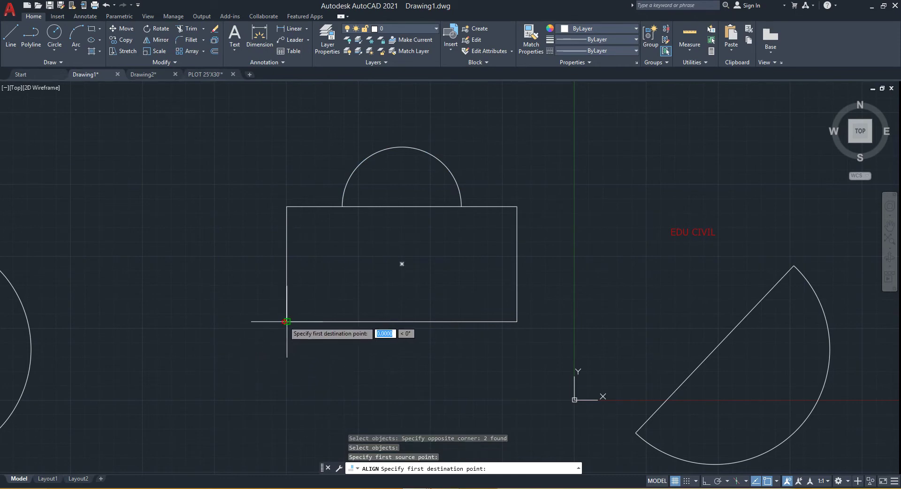
{"action": "left_click", "coordinate": [636, 433]}
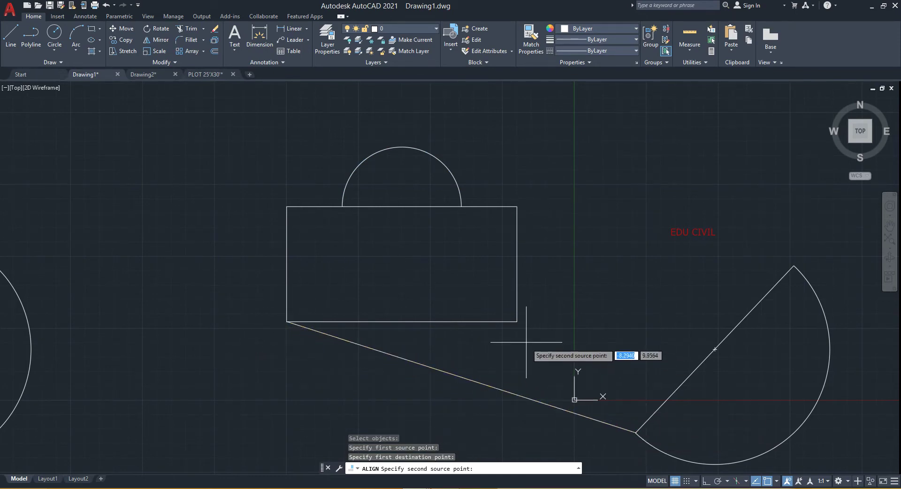
{"action": "left_click", "coordinate": [517, 321]}
{"action": "left_click", "coordinate": [793, 266]}
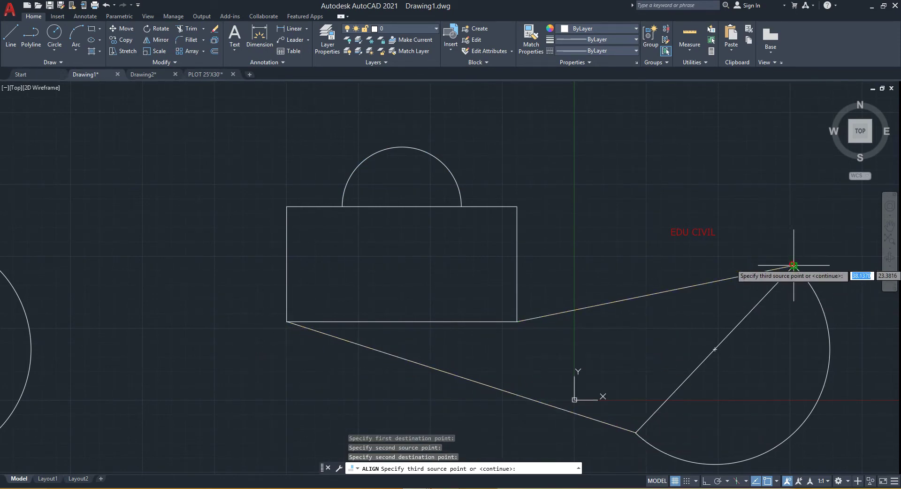
{"action": "key", "text": "Return"}
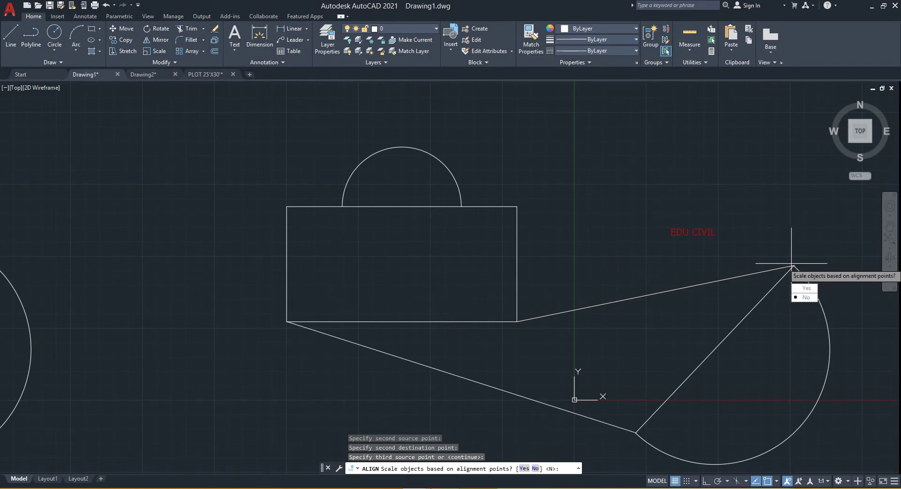
{"action": "key", "text": "Return"}
Step: Zoom out to check the aligned result and pan to the third example pair
{"action": "middle_click_drag", "start_coordinate": [694, 326], "coordinate": [422, 316]}
{"action": "scroll", "coordinate": [408, 315], "scroll_direction": "down", "scroll_amount": 2}
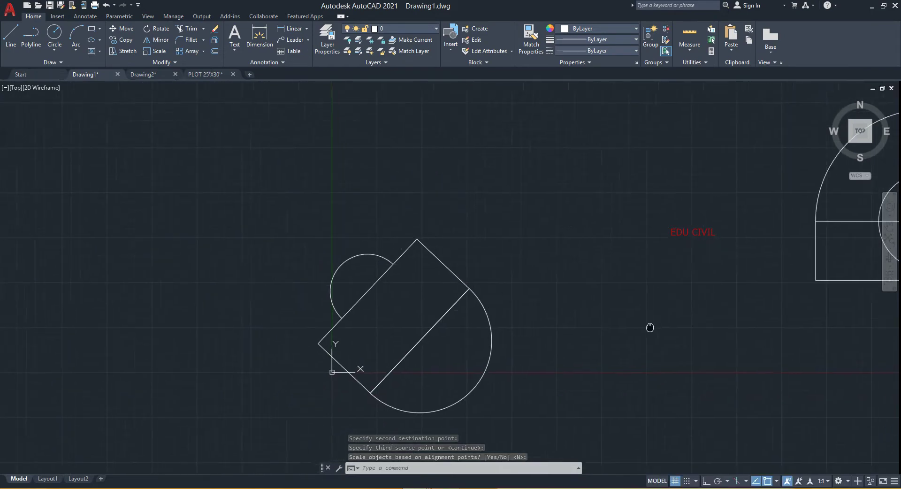
{"action": "middle_click_drag", "start_coordinate": [648, 326], "coordinate": [227, 334]}
{"action": "middle_click_drag", "start_coordinate": [436, 310], "coordinate": [409, 331]}
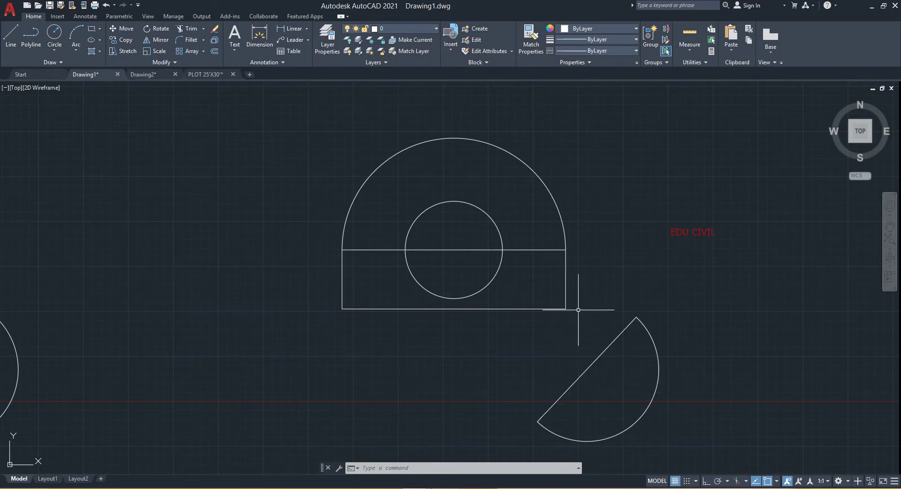
Step: Start Align with AL and window-select the rectangle, circle and arc
{"action": "type", "text": "al"}
{"action": "key", "text": "Return"}
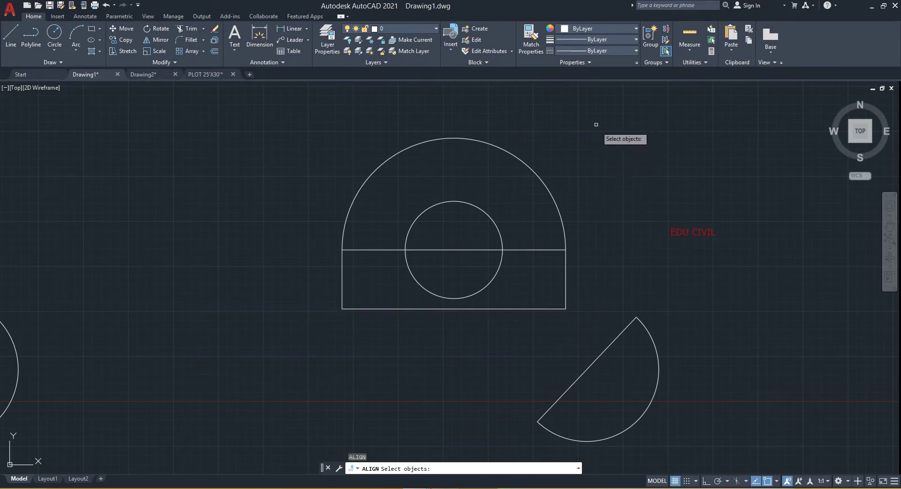
{"action": "left_click", "coordinate": [594, 116]}
{"action": "left_click", "coordinate": [324, 320]}
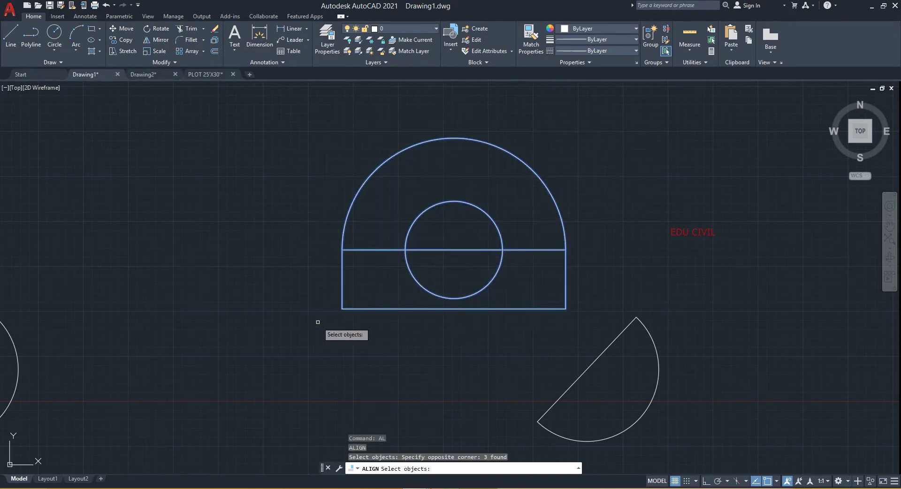
{"action": "key", "text": "Return"}
Step: Align the shape's bottom corners to the half-round piece's endpoints, scaling it to fit
{"action": "left_click", "coordinate": [342, 308]}
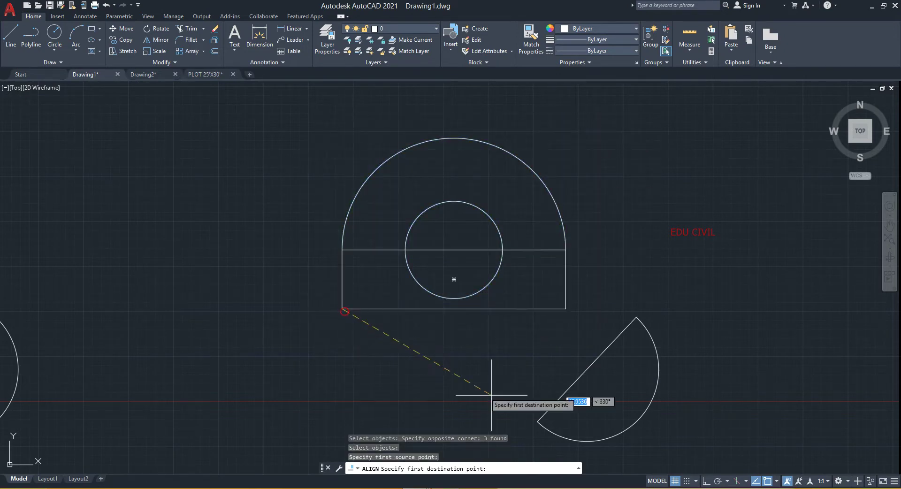
{"action": "left_click", "coordinate": [537, 421]}
{"action": "left_click", "coordinate": [565, 309]}
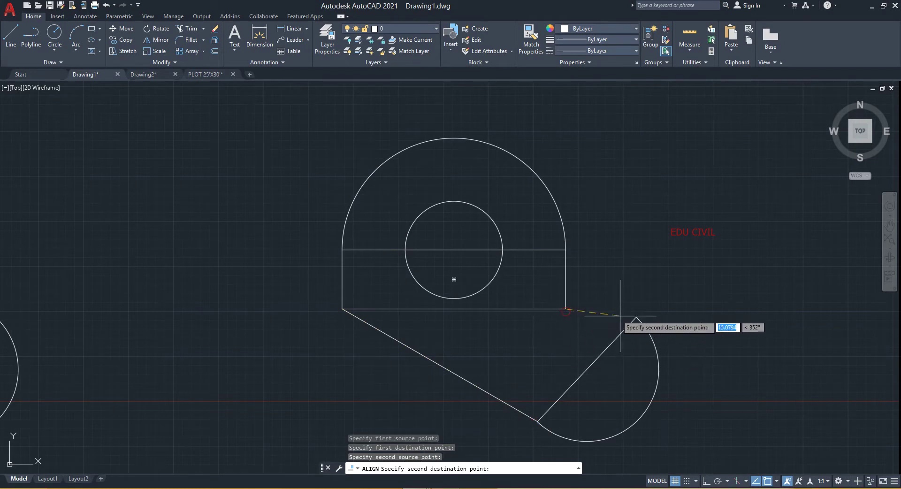
{"action": "left_click", "coordinate": [636, 317]}
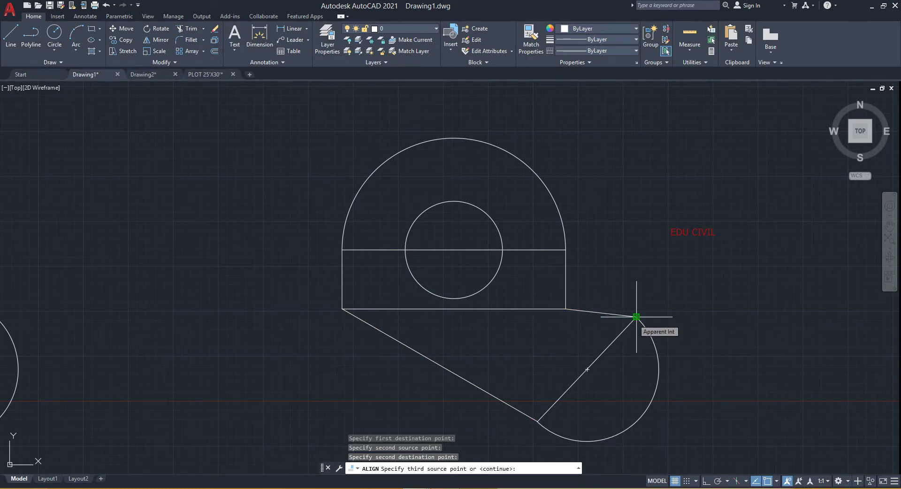
{"action": "key", "text": "Return"}
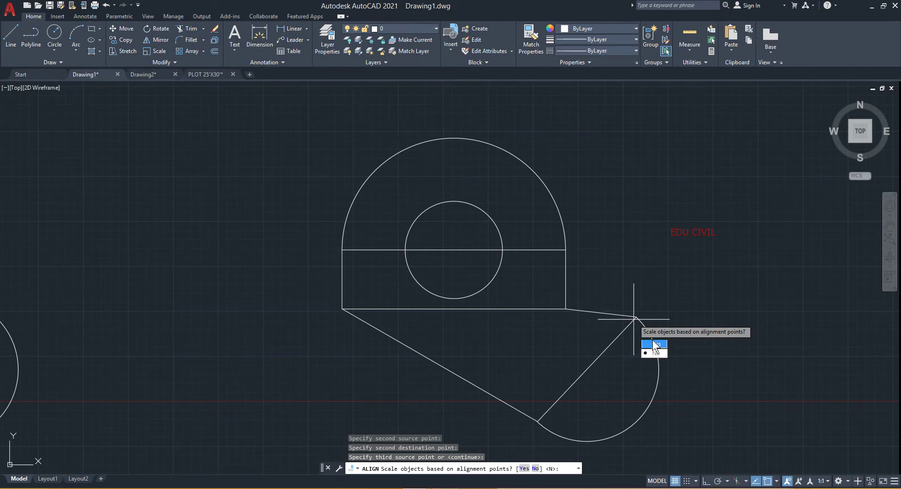
{"action": "left_click", "coordinate": [655, 353]}
{"action": "type", "text": "y"}
{"action": "key", "text": "Return"}
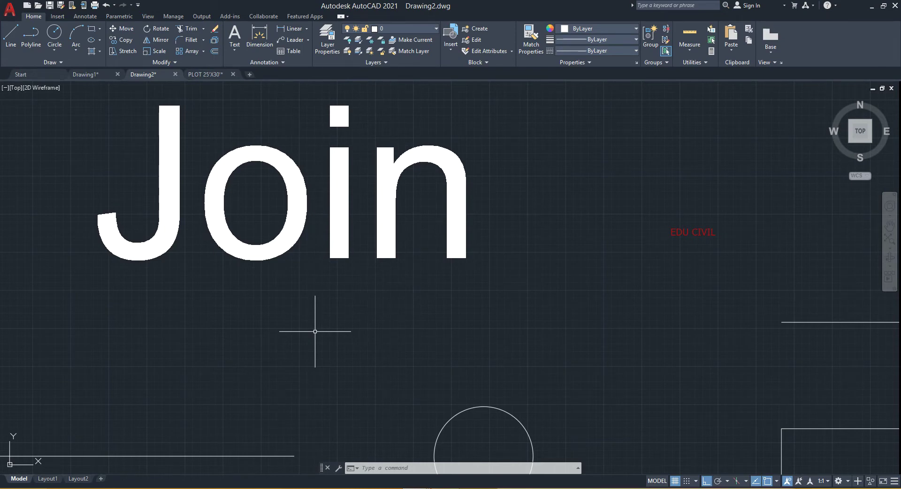
Step: Pan and zoom to the two horizontal lines above the rectangle-and-arc shape
{"action": "middle_click_drag", "start_coordinate": [312, 369], "coordinate": [418, 148]}
{"action": "scroll", "coordinate": [378, 257], "scroll_direction": "down", "scroll_amount": 2}
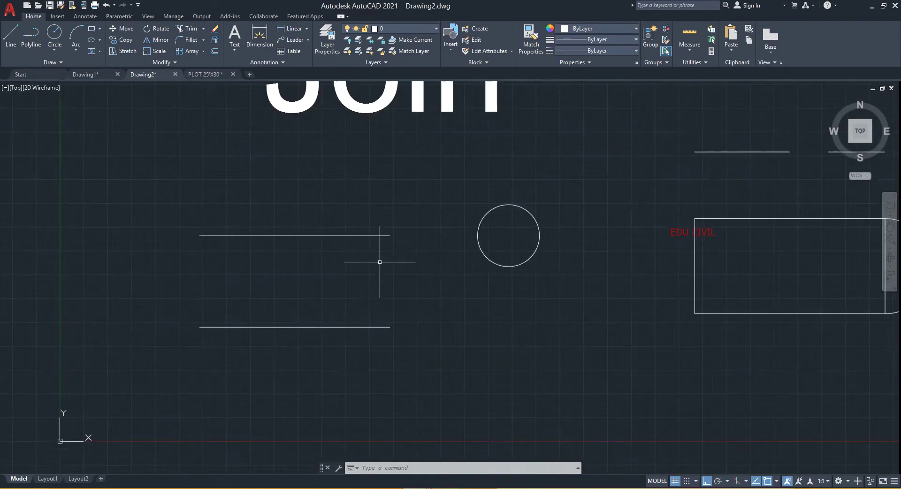
{"action": "scroll", "coordinate": [419, 239], "scroll_direction": "down", "scroll_amount": 2}
{"action": "middle_click_drag", "start_coordinate": [419, 240], "coordinate": [382, 264]}
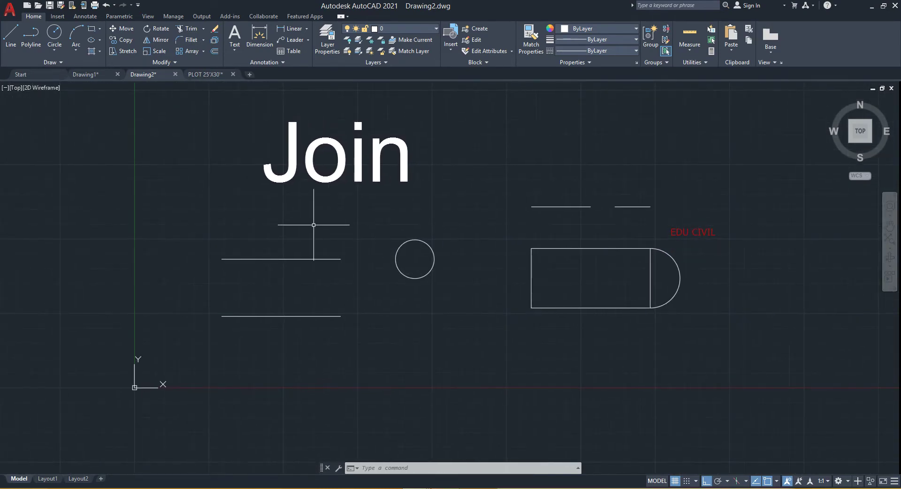
{"action": "middle_click_drag", "start_coordinate": [352, 224], "coordinate": [317, 182]}
{"action": "scroll", "coordinate": [505, 209], "scroll_direction": "up", "scroll_amount": 2}
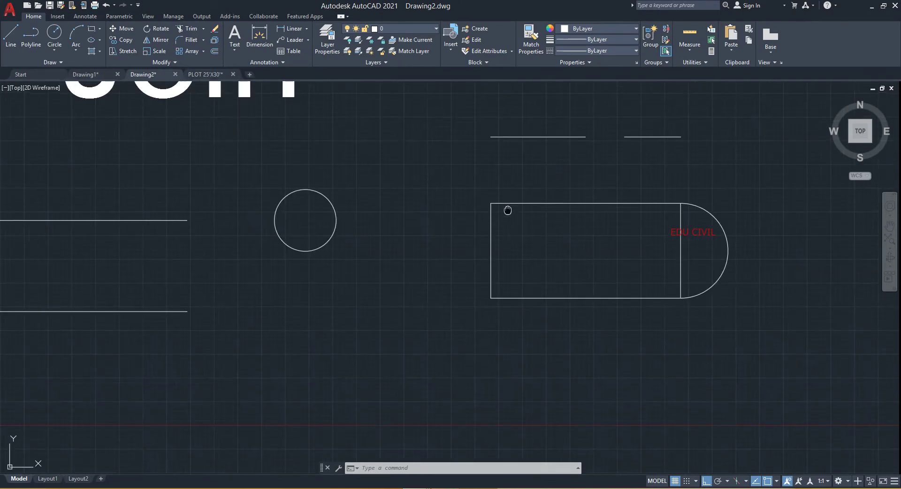
{"action": "middle_click_drag", "start_coordinate": [507, 209], "coordinate": [486, 231]}
{"action": "scroll", "coordinate": [520, 206], "scroll_direction": "up", "scroll_amount": 2}
{"action": "middle_click_drag", "start_coordinate": [543, 215], "coordinate": [420, 241]}
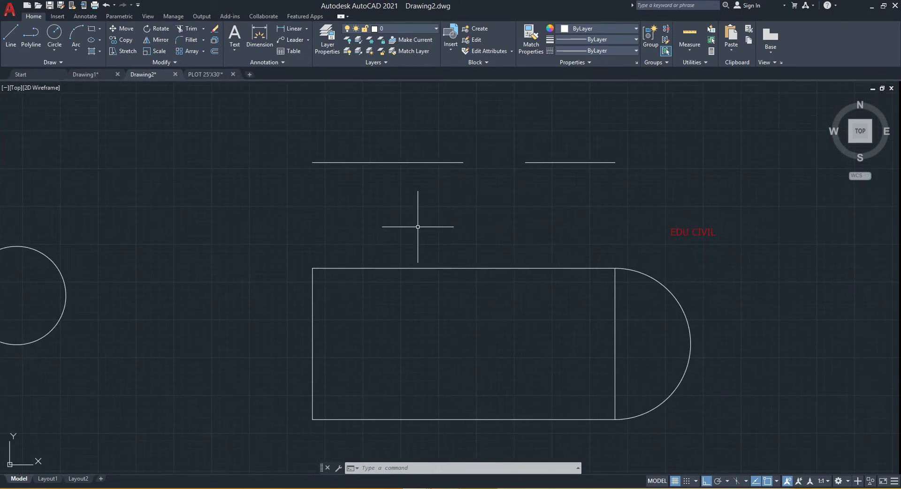
Step: Select both top lines to show they are separate, and expand the Modify panel
{"action": "left_click", "coordinate": [412, 161]}
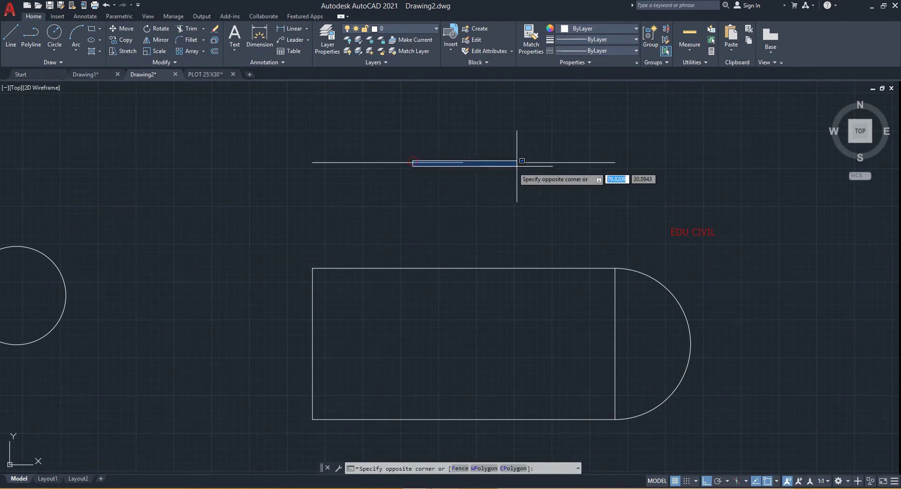
{"action": "left_click", "coordinate": [535, 161]}
{"action": "left_click", "coordinate": [528, 163]}
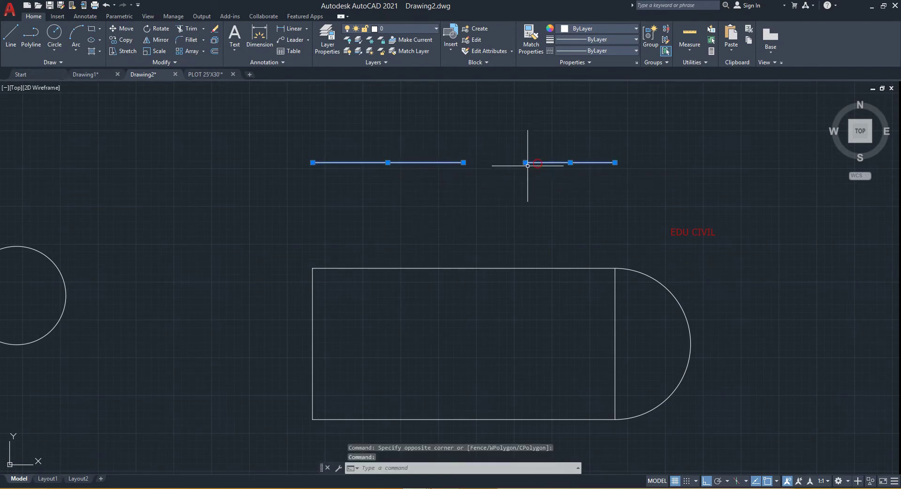
{"action": "key", "text": "Escape"}
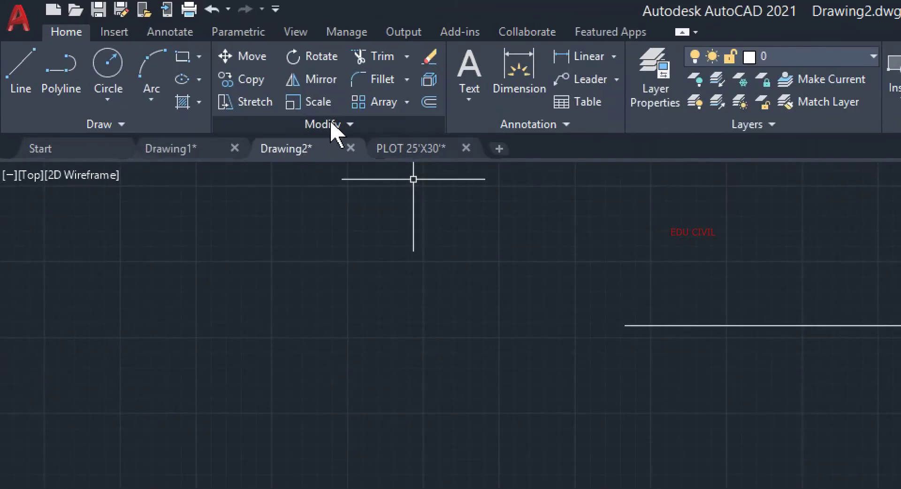
{"action": "left_click", "coordinate": [333, 122]}
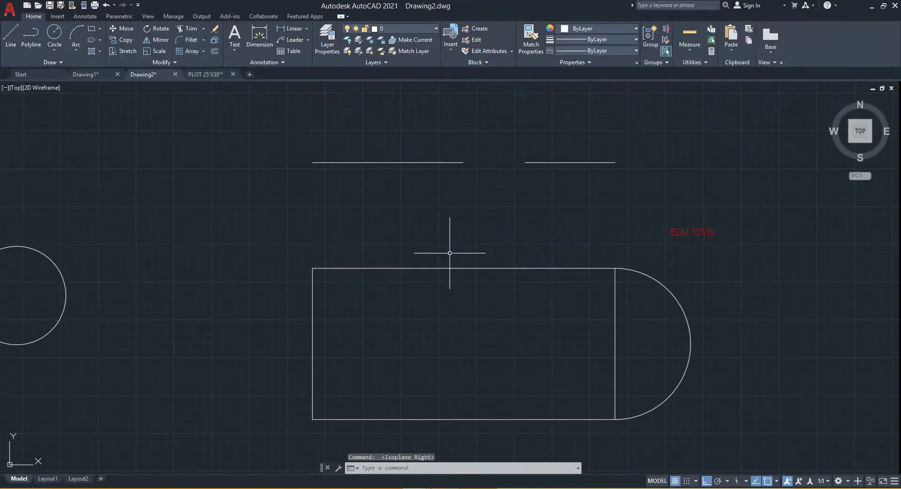
Step: Join the left and right top lines with J, then select the result to confirm one line
{"action": "type", "text": "j"}
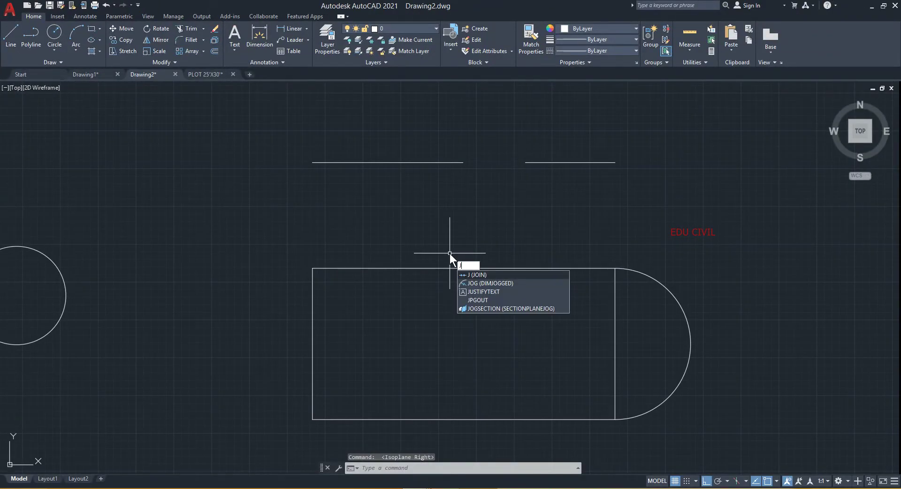
{"action": "key", "text": "Return"}
{"action": "left_click", "coordinate": [438, 163]}
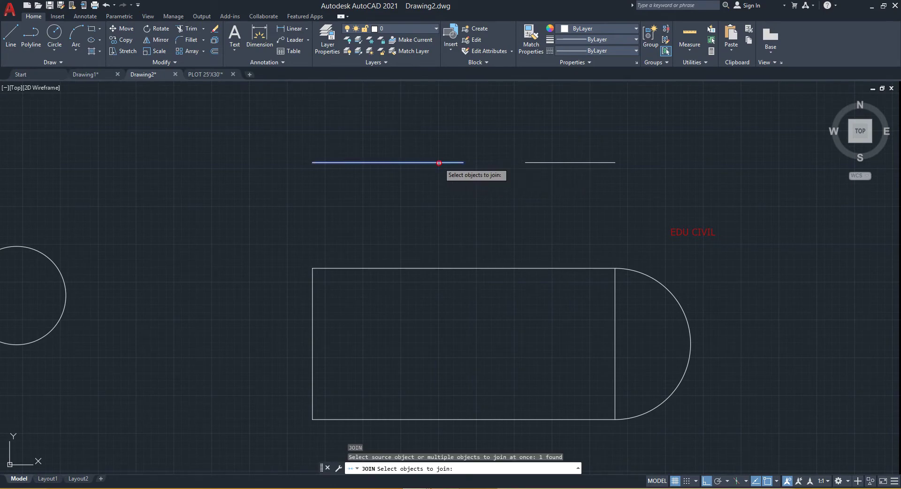
{"action": "left_click", "coordinate": [540, 163]}
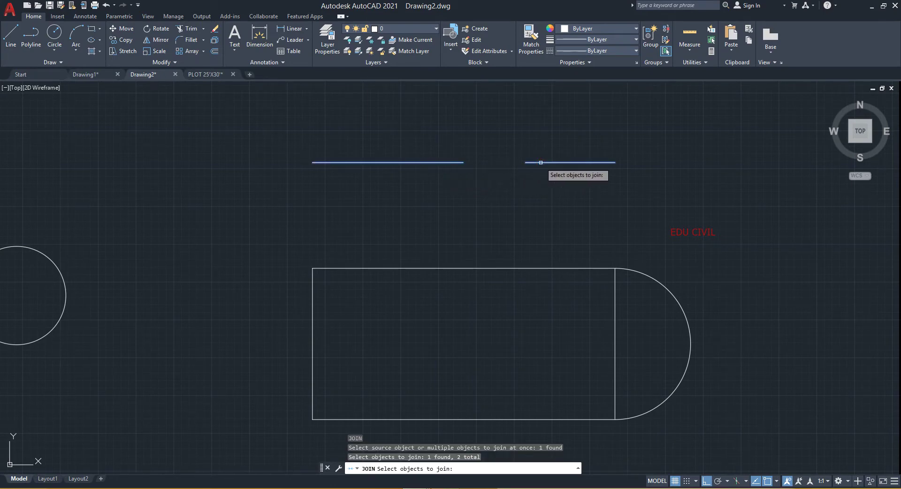
{"action": "key", "text": "Return"}
{"action": "left_click", "coordinate": [511, 162]}
{"action": "left_click", "coordinate": [485, 191]}
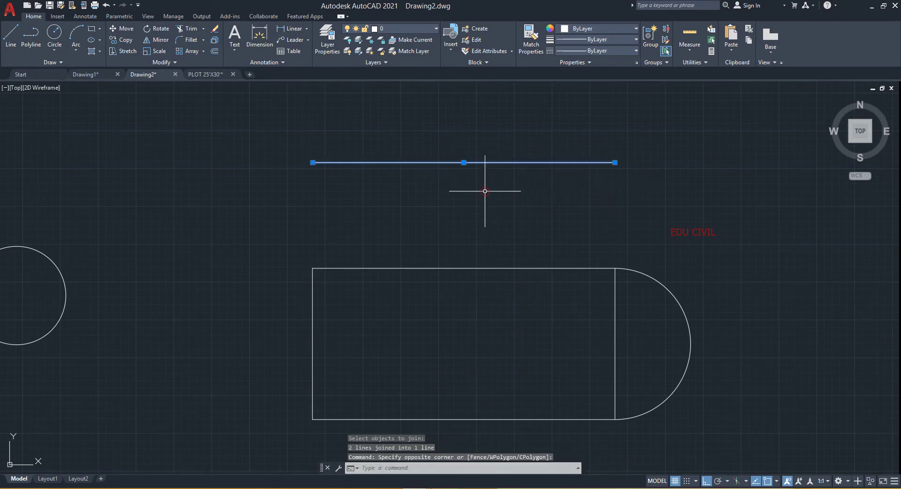
{"action": "key", "text": "Escape"}
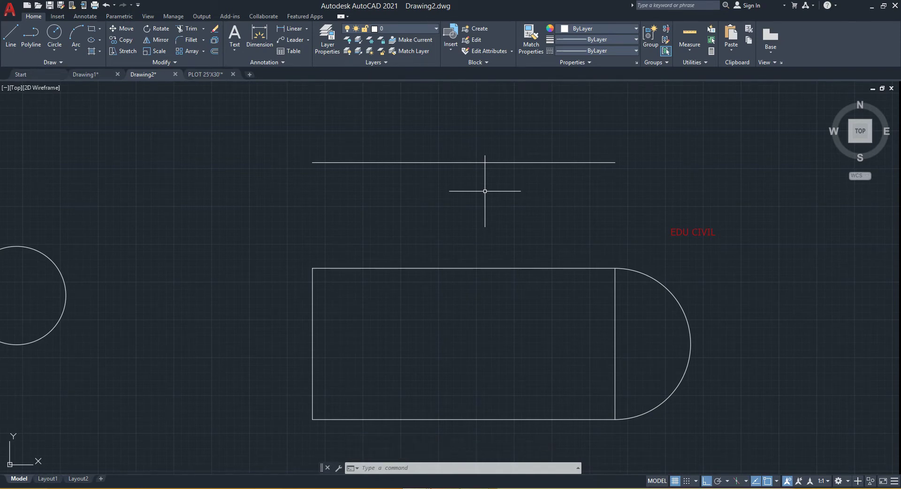
Step: Pan to the rectangle and trial-select its separate edges with selection windows
{"action": "middle_click_drag", "start_coordinate": [523, 231], "coordinate": [527, 221]}
{"action": "middle_click_drag", "start_coordinate": [429, 256], "coordinate": [487, 218]}
{"action": "left_click", "coordinate": [463, 191]}
{"action": "left_click", "coordinate": [332, 298]}
{"action": "left_click", "coordinate": [520, 325]}
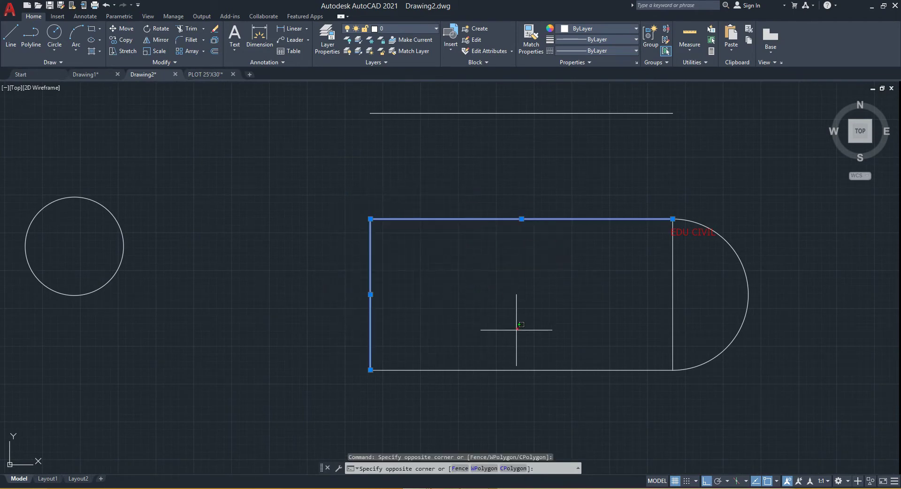
{"action": "left_click", "coordinate": [675, 271]}
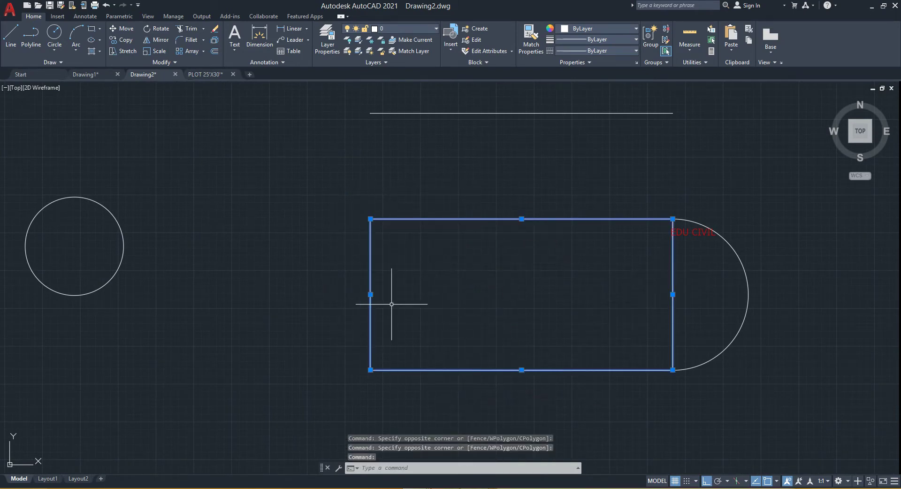
{"action": "key", "text": "Escape"}
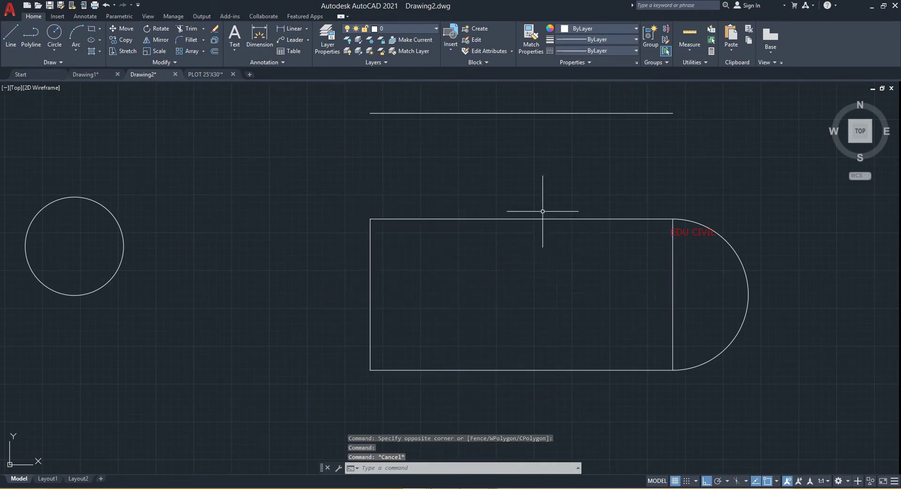
{"action": "left_click", "coordinate": [543, 209]}
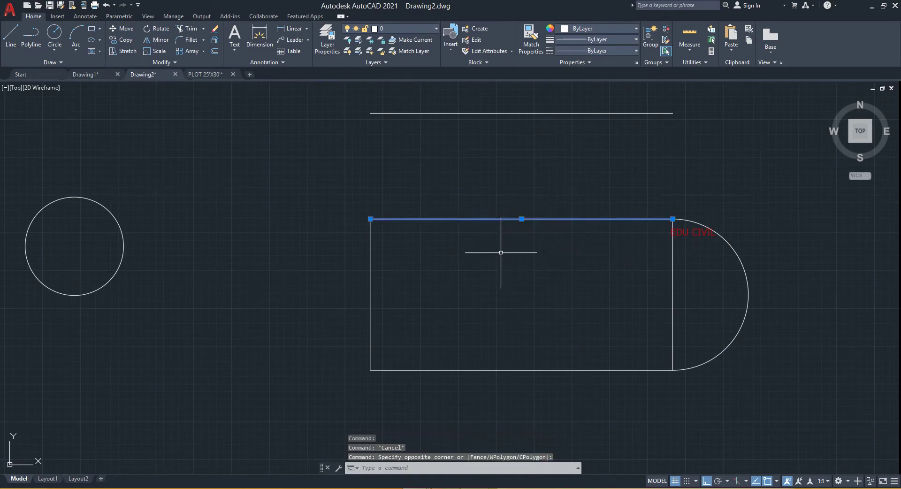
{"action": "middle_click_drag", "start_coordinate": [544, 271], "coordinate": [475, 286]}
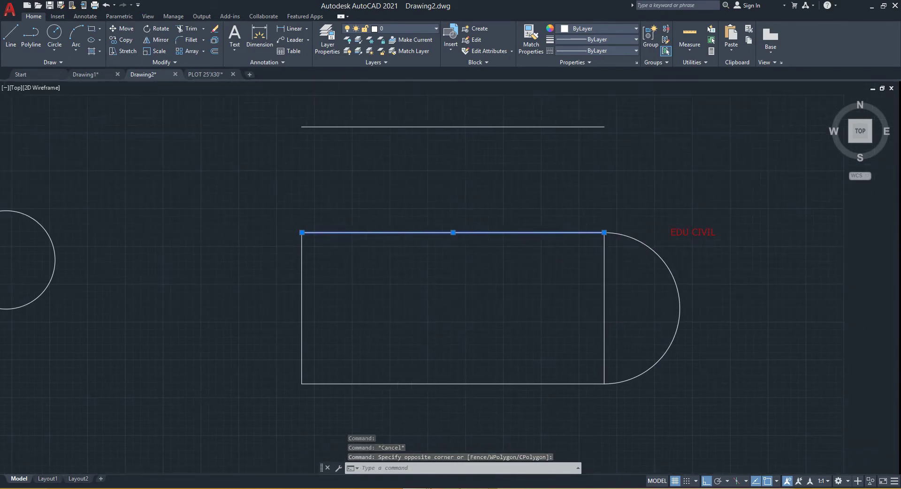
{"action": "key", "text": "Escape"}
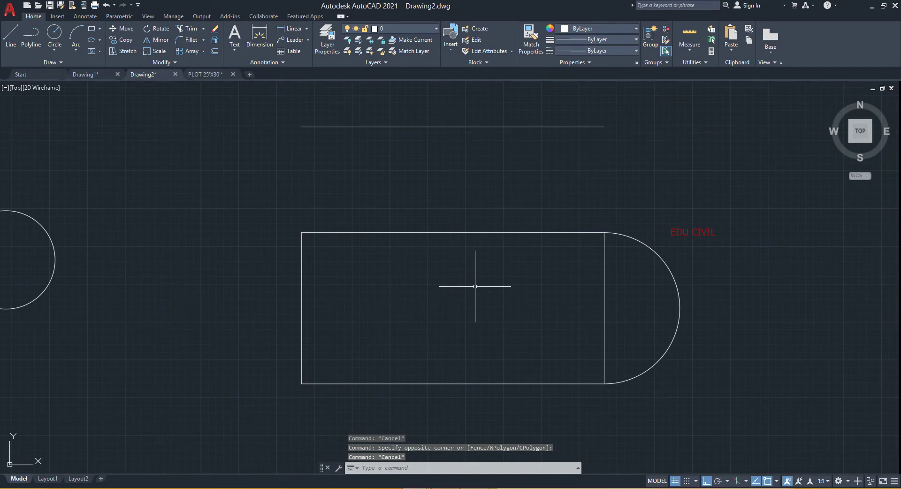
Step: Window-select the rectangle's four lines, join them with J, and check it's one polyline
{"action": "left_click", "coordinate": [271, 214]}
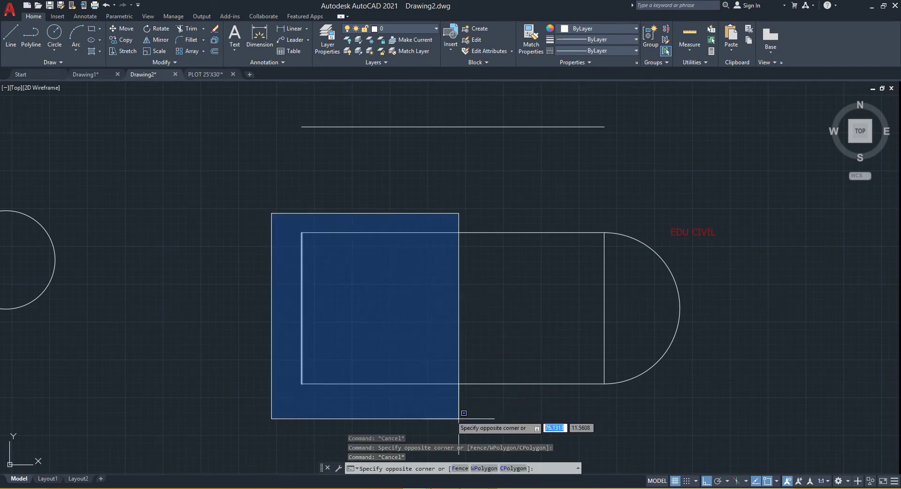
{"action": "left_click", "coordinate": [609, 412]}
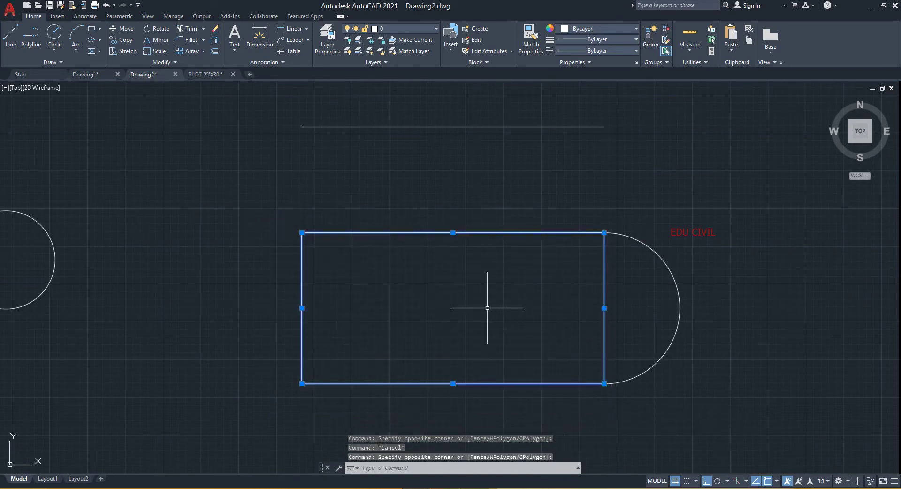
{"action": "type", "text": "J"}
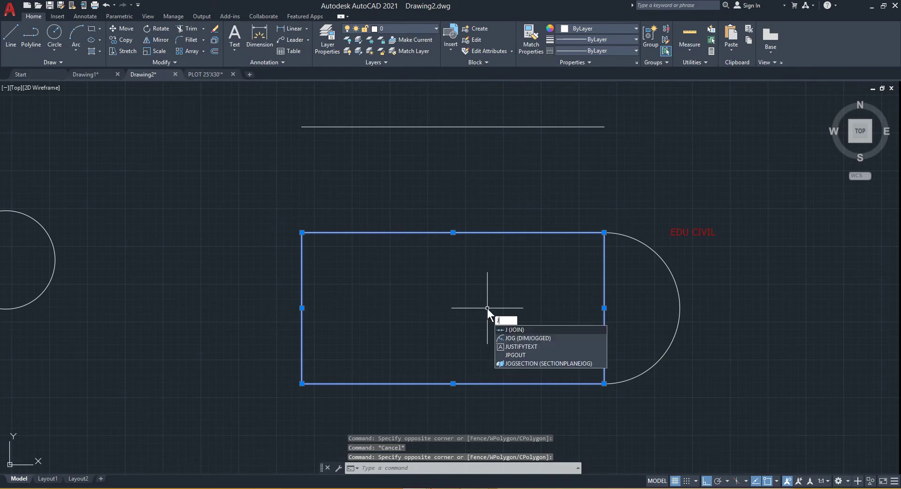
{"action": "key", "text": "Return"}
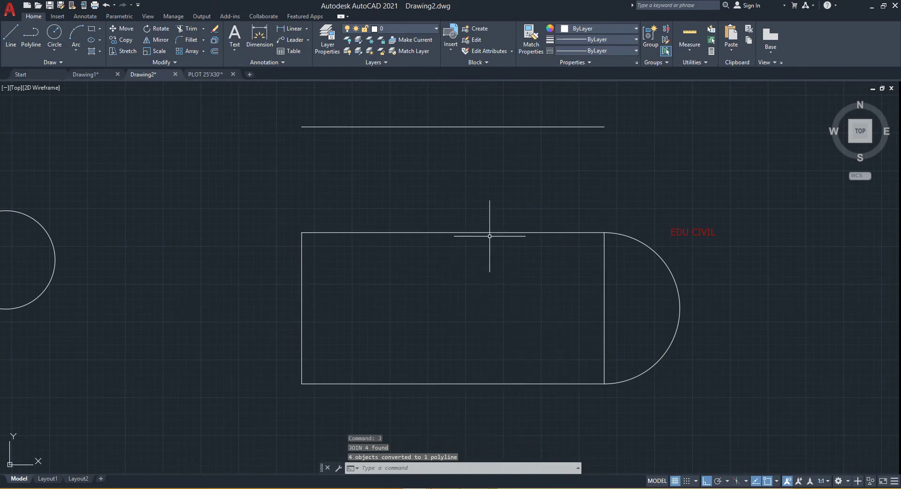
{"action": "left_click", "coordinate": [490, 232]}
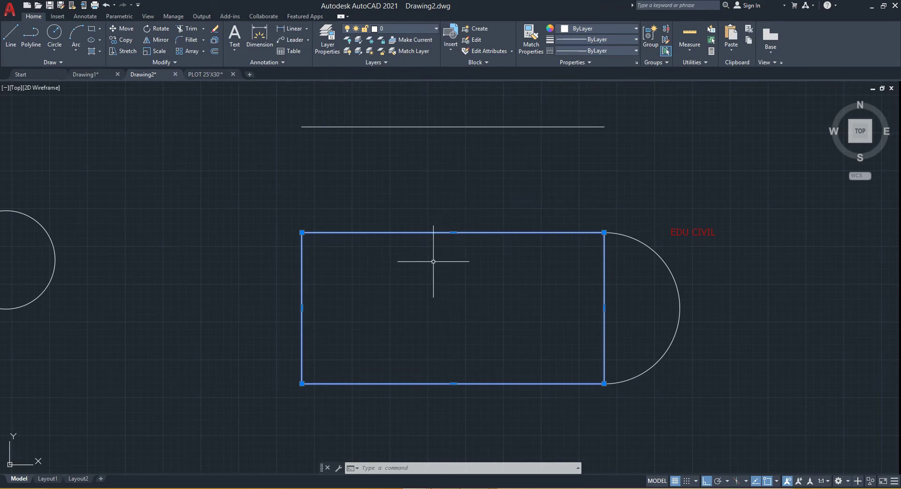
Step: Undo the rectangle join and pick the rectangle's edge lines
{"action": "key", "text": "ctrl+z"}
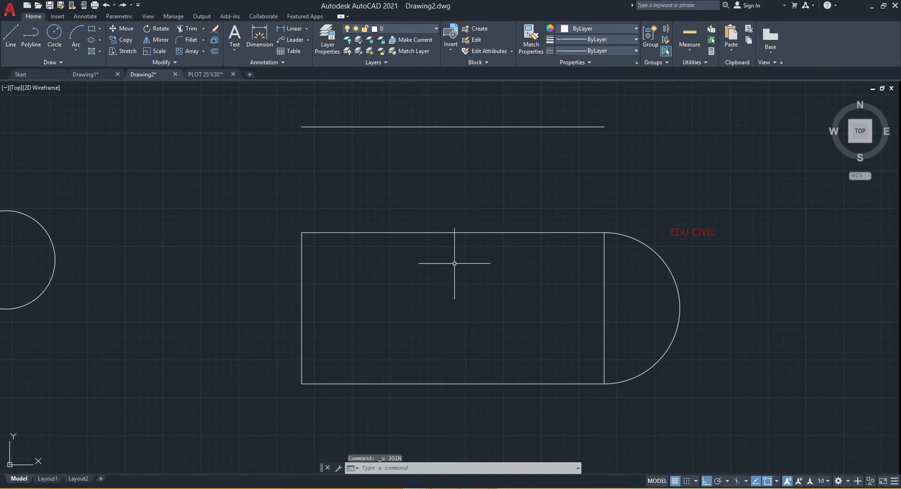
{"action": "left_click", "coordinate": [603, 268]}
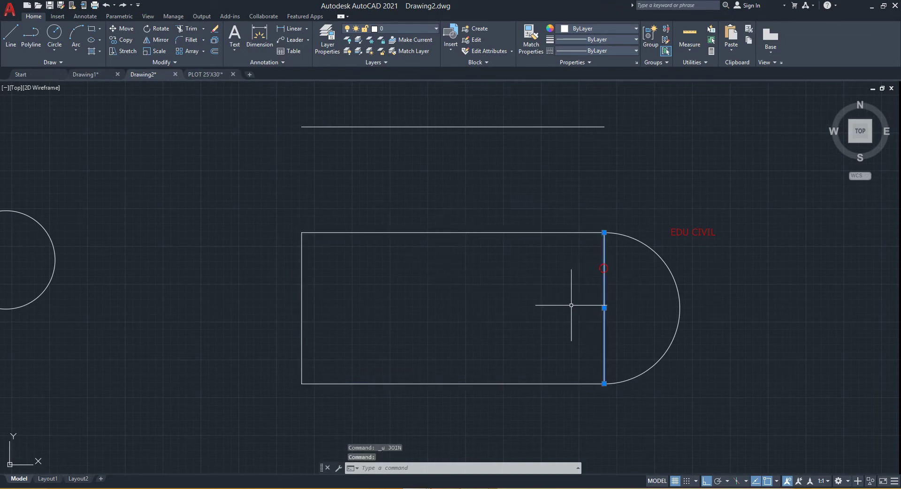
{"action": "left_click", "coordinate": [537, 236]}
{"action": "left_click", "coordinate": [458, 230]}
{"action": "left_click", "coordinate": [304, 268]}
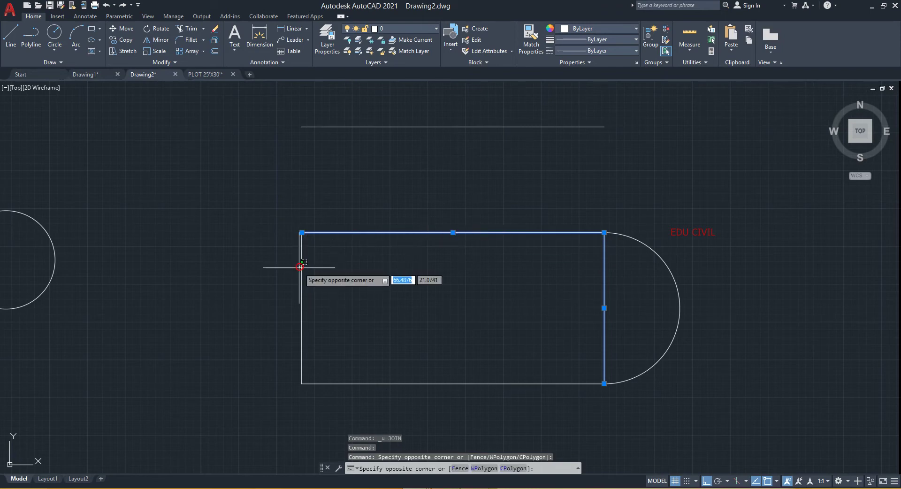
{"action": "left_click", "coordinate": [302, 267]}
{"action": "left_click", "coordinate": [445, 384]}
Step: Crossing-select the whole rectangle plus the arc and join them into one polyline
{"action": "left_click", "coordinate": [681, 363]}
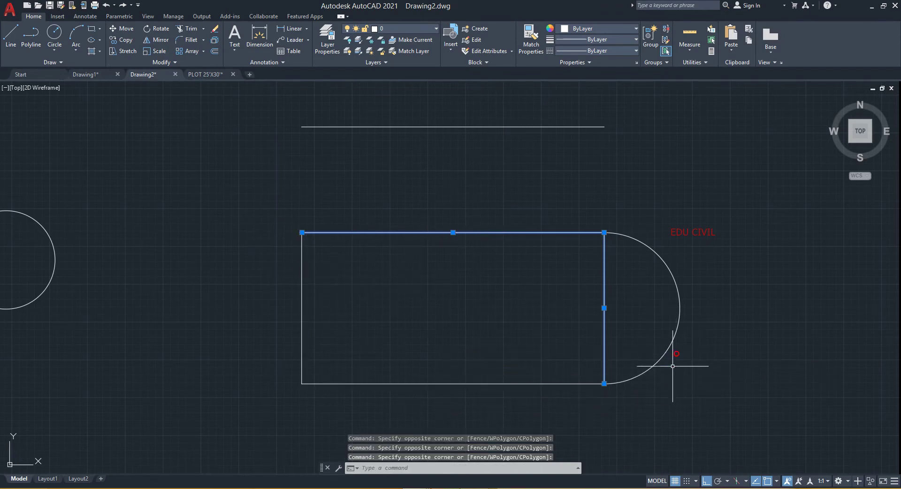
{"action": "left_click", "coordinate": [752, 209]}
{"action": "left_click", "coordinate": [296, 401]}
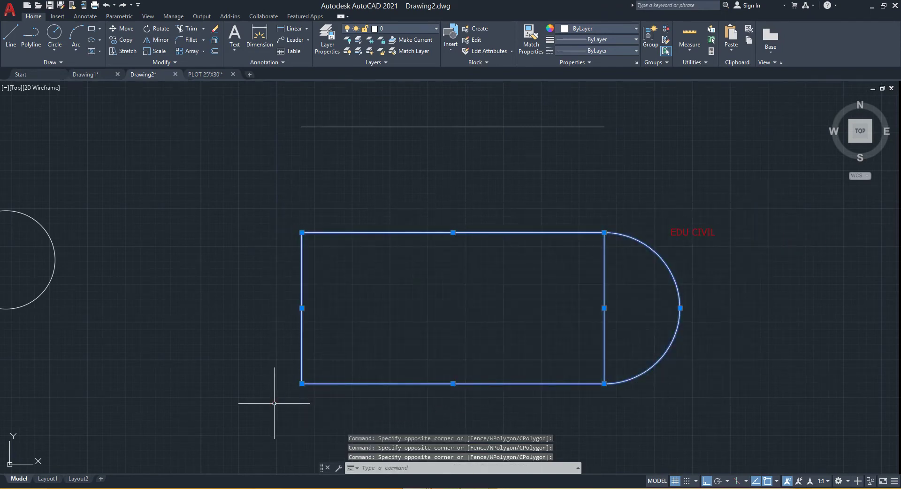
{"action": "type", "text": "J"}
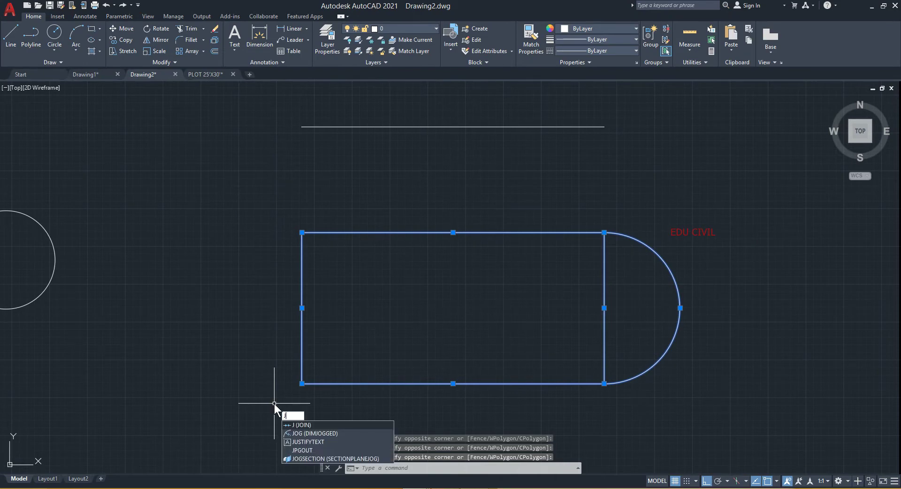
{"action": "key", "text": "Return"}
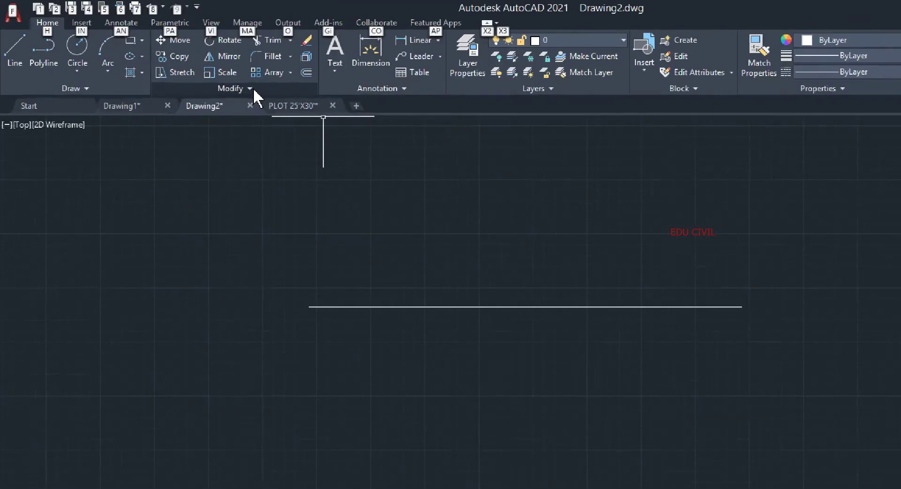
{"action": "left_click", "coordinate": [177, 63]}
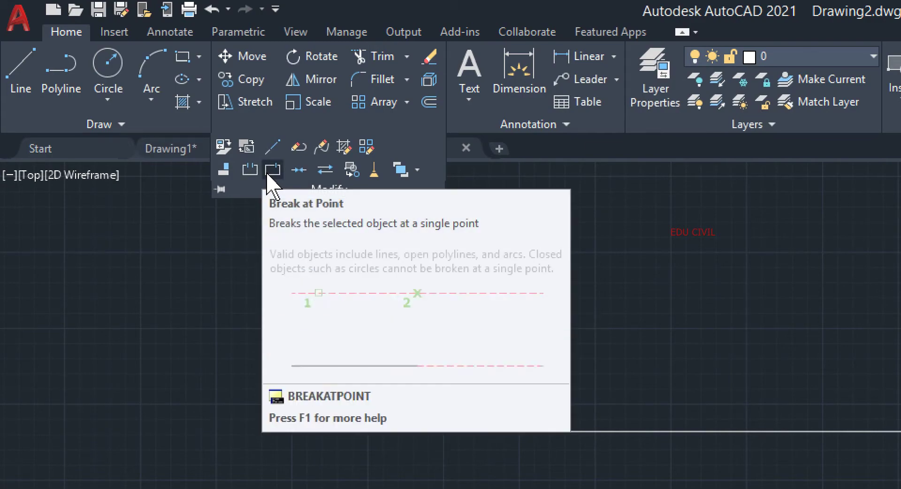
{"action": "mouse_move", "coordinate": [273, 170]}
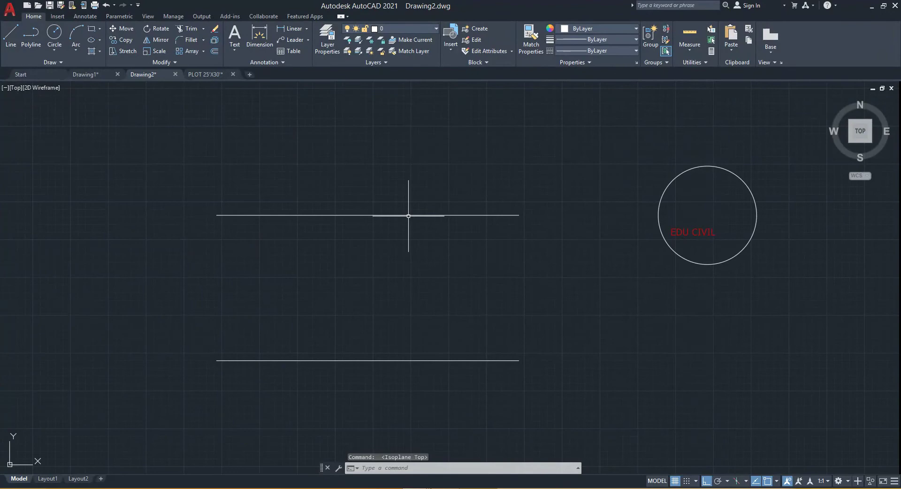
{"action": "left_click", "coordinate": [404, 215]}
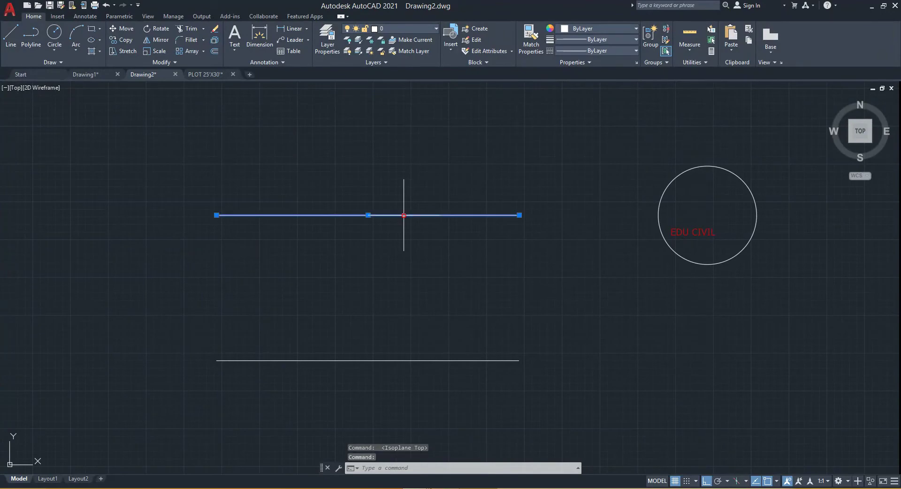
{"action": "left_click", "coordinate": [368, 360]}
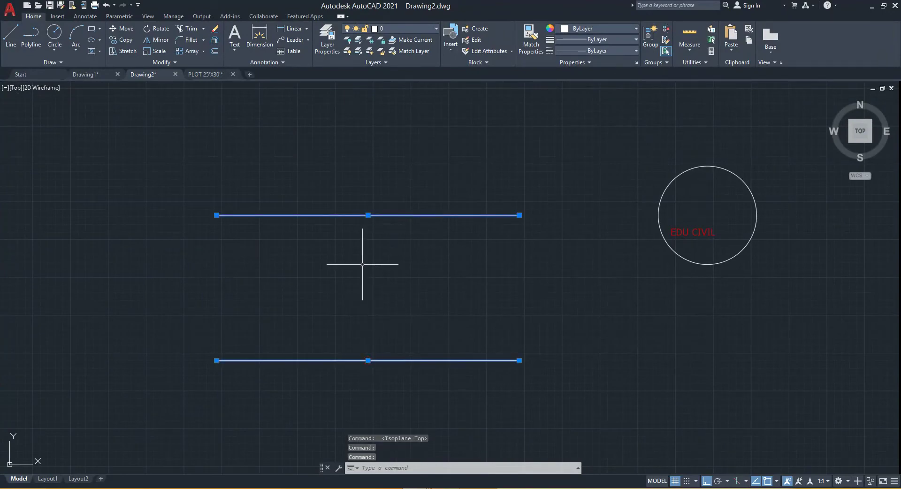
{"action": "key", "text": "Escape"}
{"action": "left_click", "coordinate": [371, 215]}
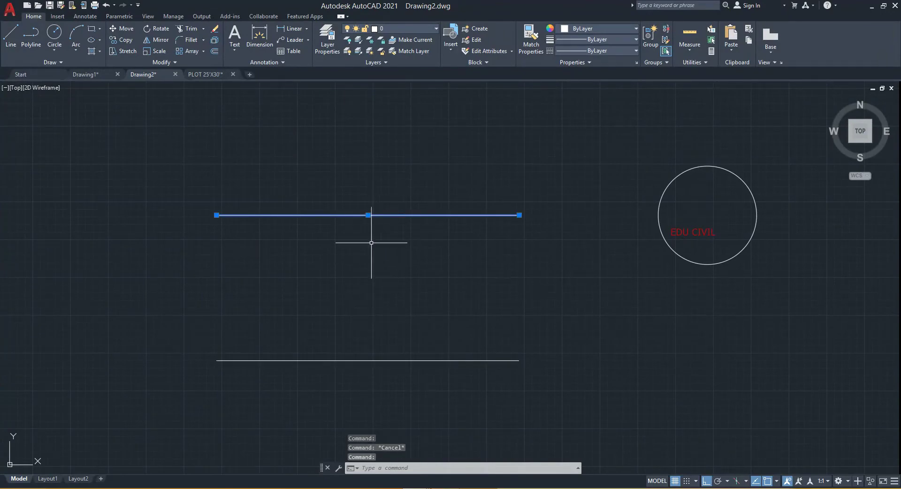
{"action": "mouse_move", "coordinate": [371, 243]}
{"action": "middle_mouse_down"}
{"action": "mouse_move", "coordinate": [388, 258]}
{"action": "mouse_move", "coordinate": [380, 263]}
{"action": "middle_mouse_up"}
{"action": "scroll", "coordinate": [382, 247], "scroll_direction": "up", "scroll_amount": 2}
{"action": "key", "text": "Escape"}
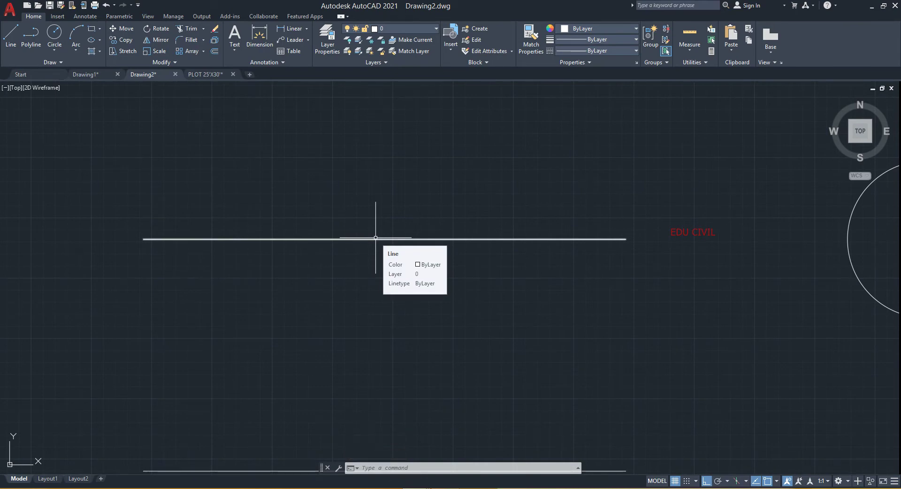
Step: Break the top horizontal line with BR, leaving a 10-unit gap
{"action": "type", "text": "Br"}
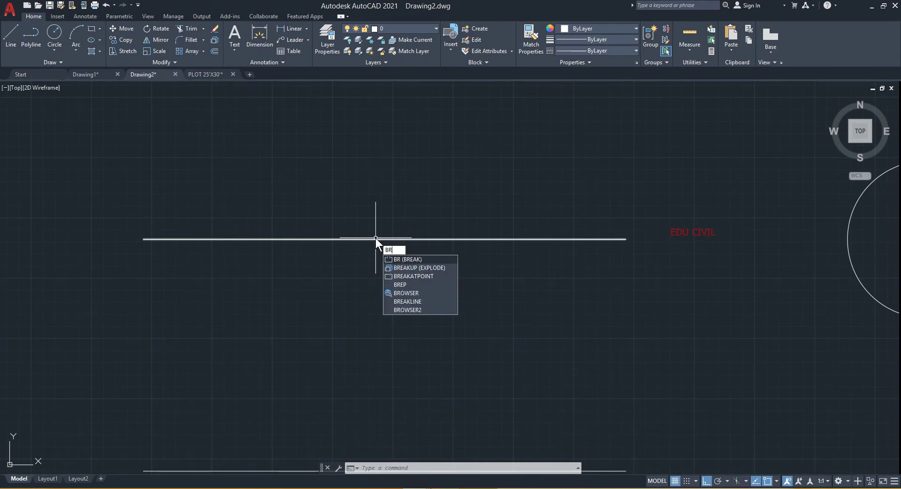
{"action": "key", "text": "Return"}
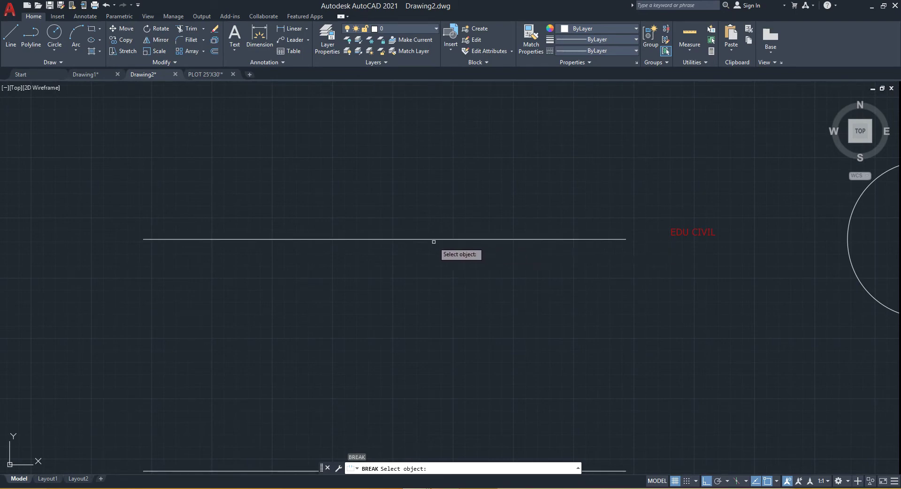
{"action": "left_click", "coordinate": [404, 240]}
{"action": "type", "text": "10"}
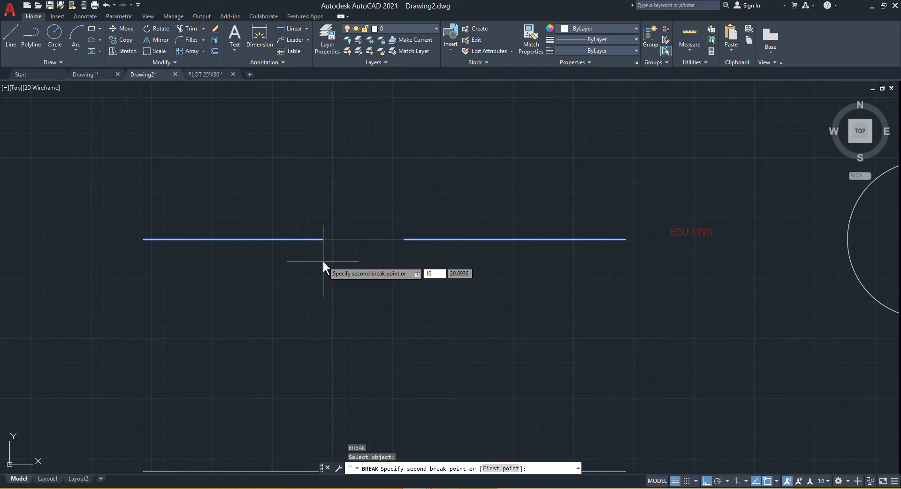
{"action": "key", "text": "Return"}
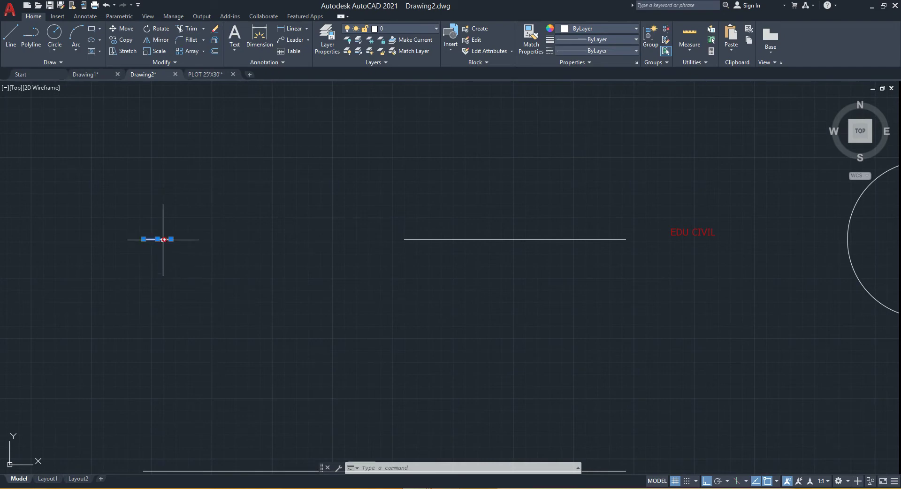
Step: Select the broken pieces to confirm the split, then pan to the circle
{"action": "left_click", "coordinate": [463, 250]}
{"action": "left_click", "coordinate": [410, 244]}
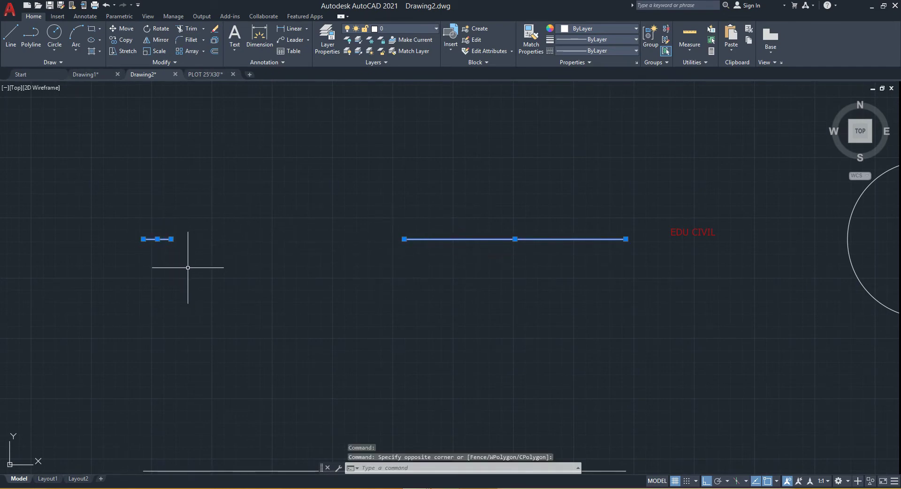
{"action": "key", "text": "Escape"}
{"action": "middle_click_drag", "start_coordinate": [292, 306], "coordinate": [292, 233]}
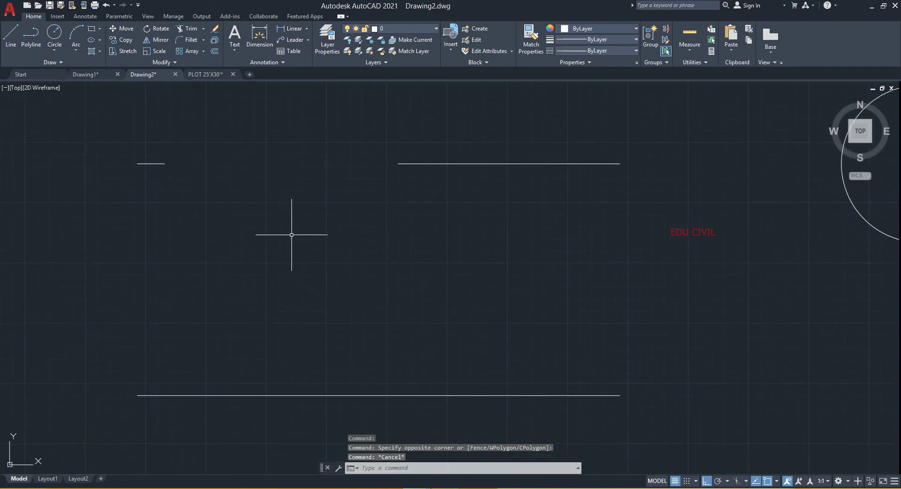
{"action": "middle_click_drag", "start_coordinate": [318, 272], "coordinate": [318, 242]}
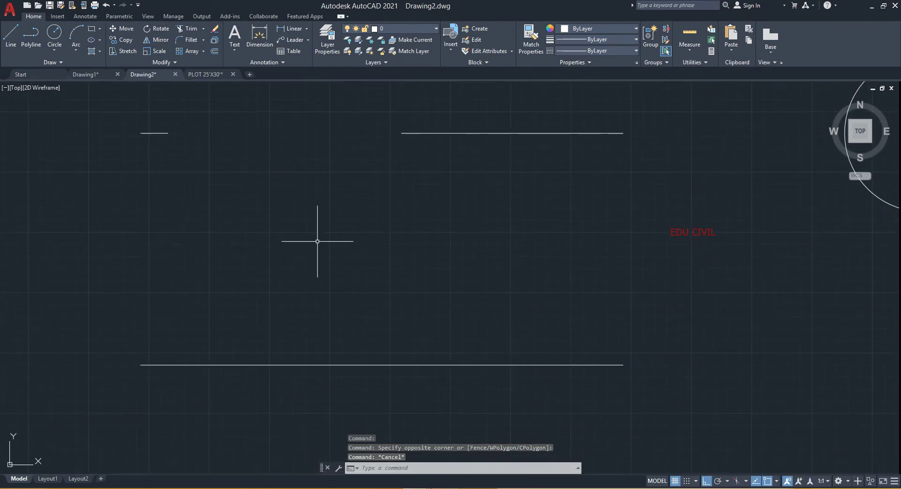
{"action": "mouse_move", "coordinate": [648, 243]}
{"action": "middle_mouse_down"}
{"action": "mouse_move", "coordinate": [553, 233]}
{"action": "mouse_move", "coordinate": [518, 244]}
{"action": "middle_mouse_up"}
Step: Break the circle up to its left quadrant, removing the upper-left quarter arc
{"action": "scroll", "coordinate": [519, 245], "scroll_direction": "up", "scroll_amount": 2}
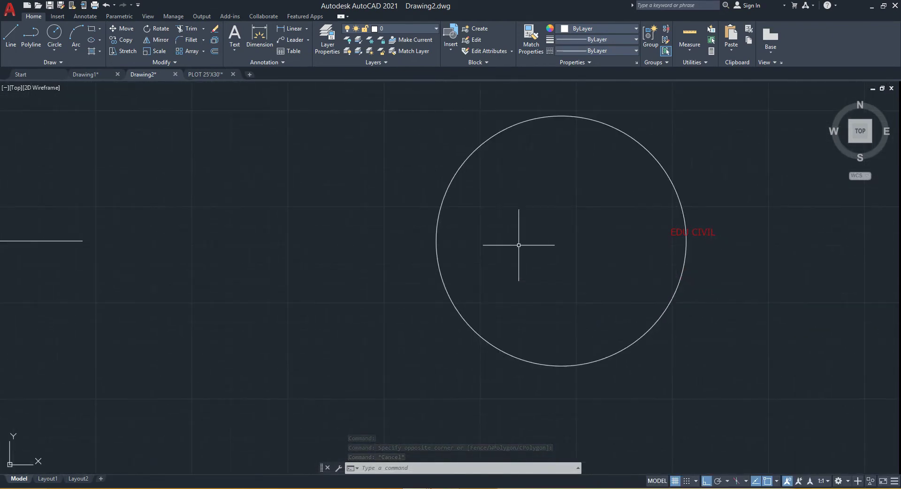
{"action": "type", "text": "c"}
{"action": "key", "text": "Escape"}
{"action": "key", "text": "Escape"}
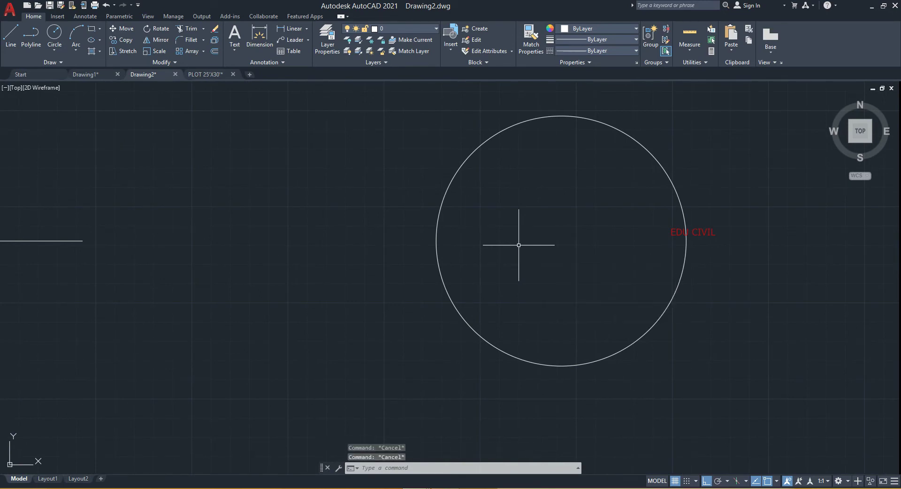
{"action": "type", "text": "b"}
{"action": "key", "text": "Return"}
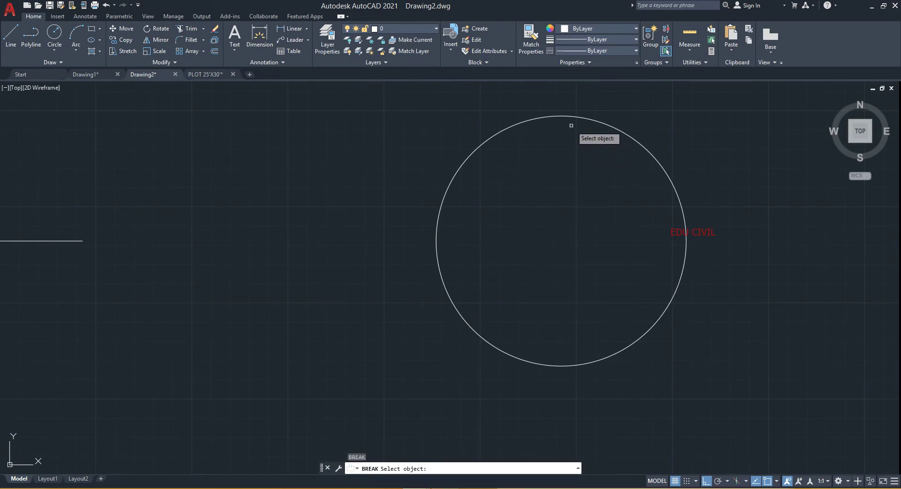
{"action": "left_click", "coordinate": [562, 114]}
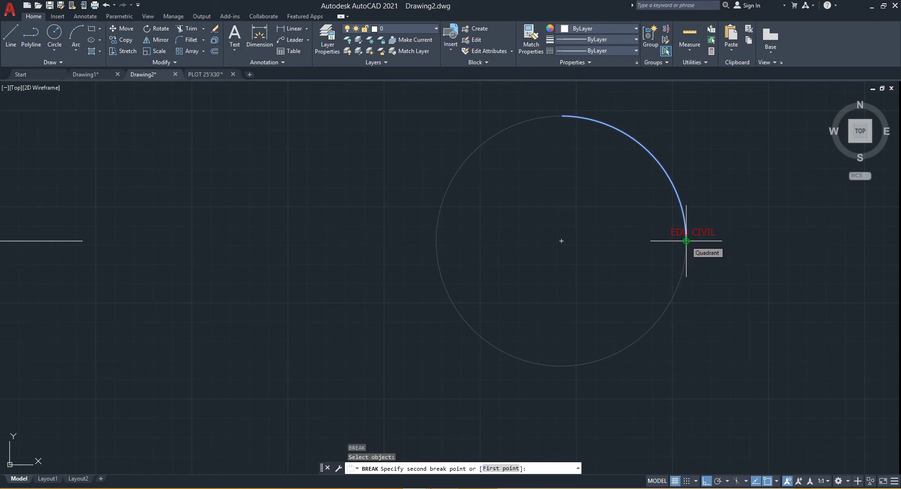
{"action": "left_click", "coordinate": [436, 241]}
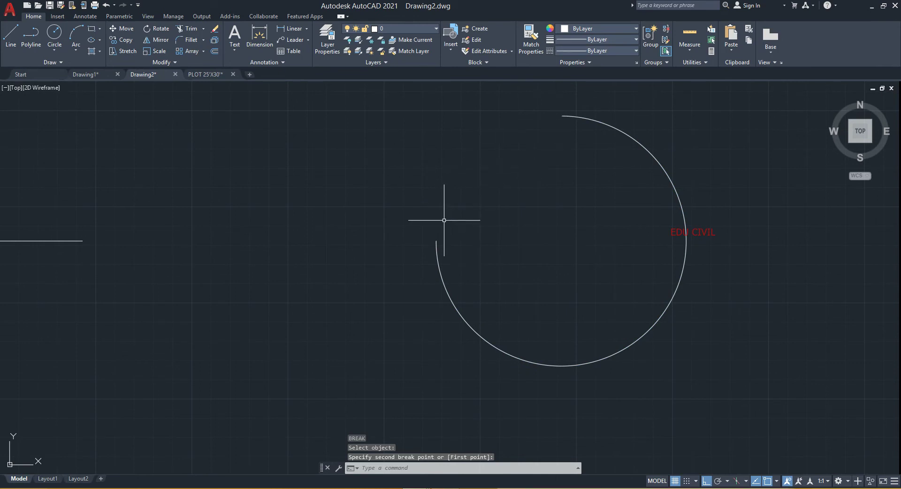
Step: Zoom out to the long horizontal line and expand the Modify panel
{"action": "scroll", "coordinate": [480, 258], "scroll_direction": "down", "scroll_amount": 3}
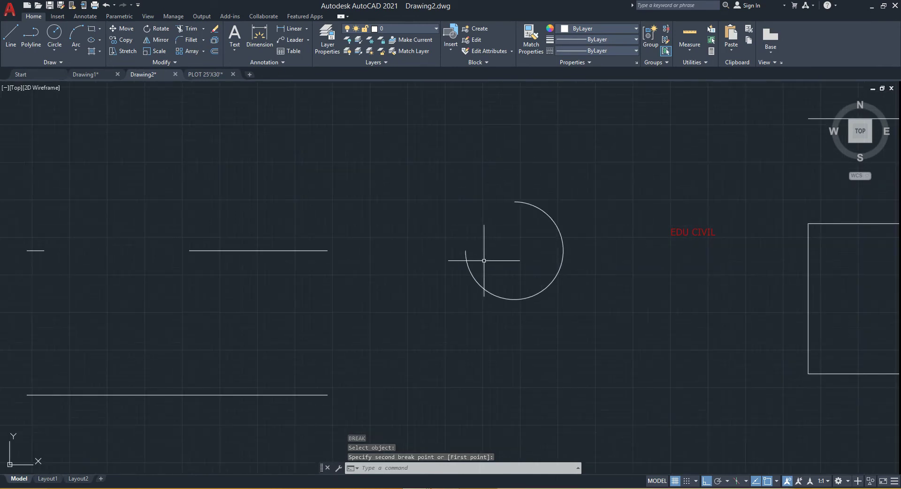
{"action": "scroll", "coordinate": [533, 216], "scroll_direction": "up", "scroll_amount": 1}
{"action": "middle_click_drag", "start_coordinate": [473, 262], "coordinate": [413, 270]}
{"action": "scroll", "coordinate": [413, 270], "scroll_direction": "up", "scroll_amount": 2}
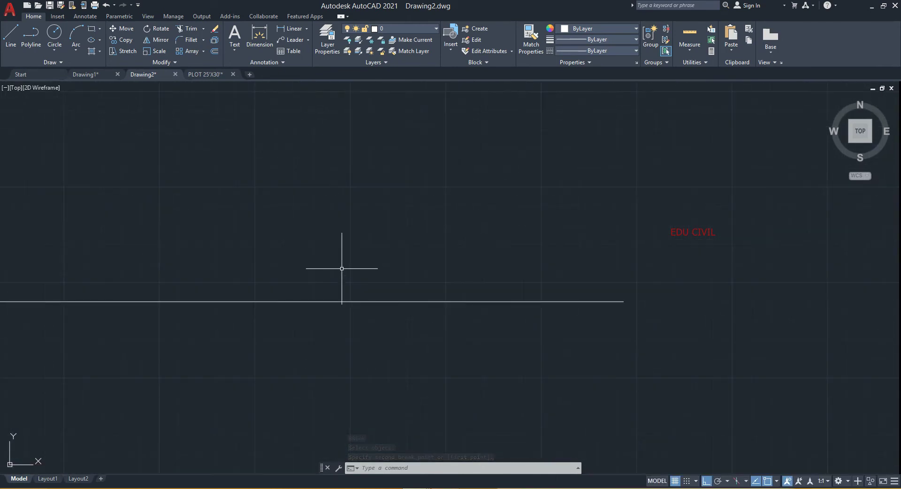
{"action": "middle_click_drag", "start_coordinate": [342, 268], "coordinate": [474, 260]}
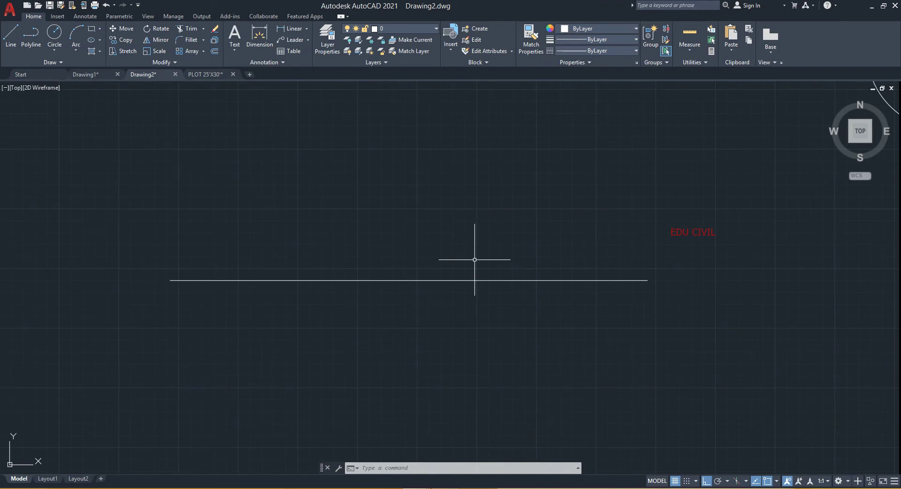
{"action": "left_click", "coordinate": [154, 61]}
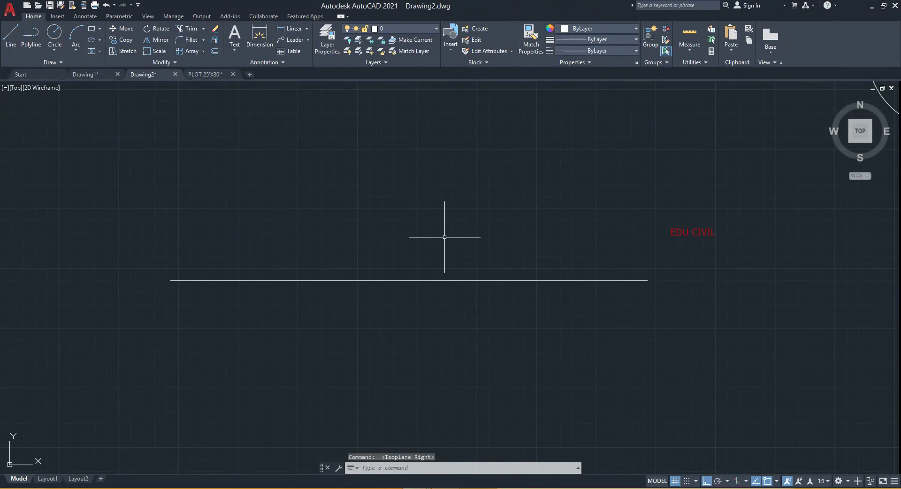
{"action": "type", "text": "br"}
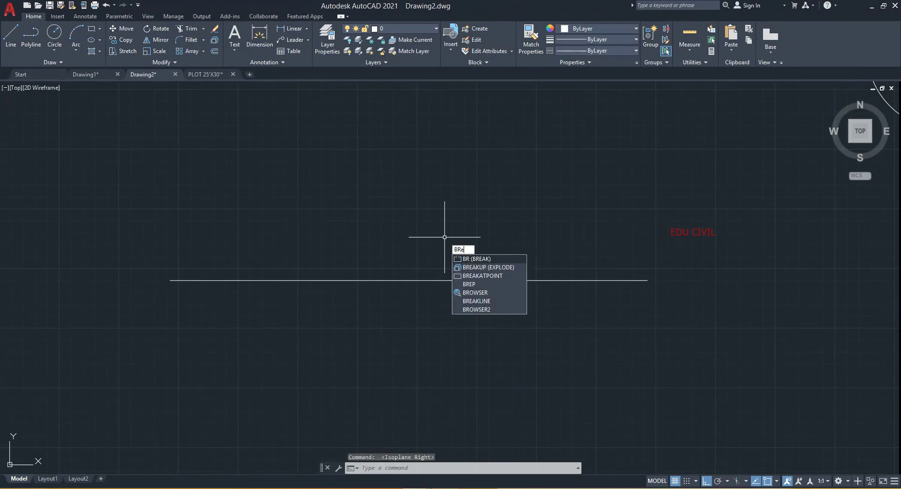
{"action": "type", "text": "ea"}
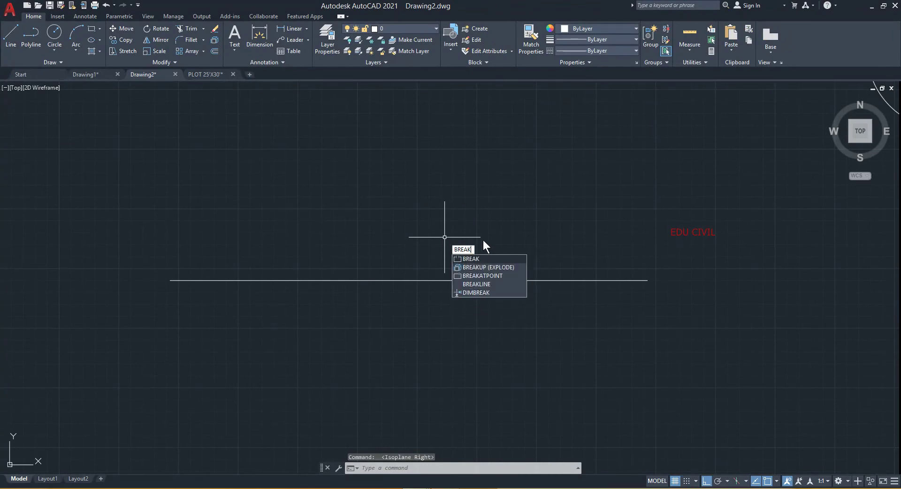
{"action": "left_click", "coordinate": [492, 276]}
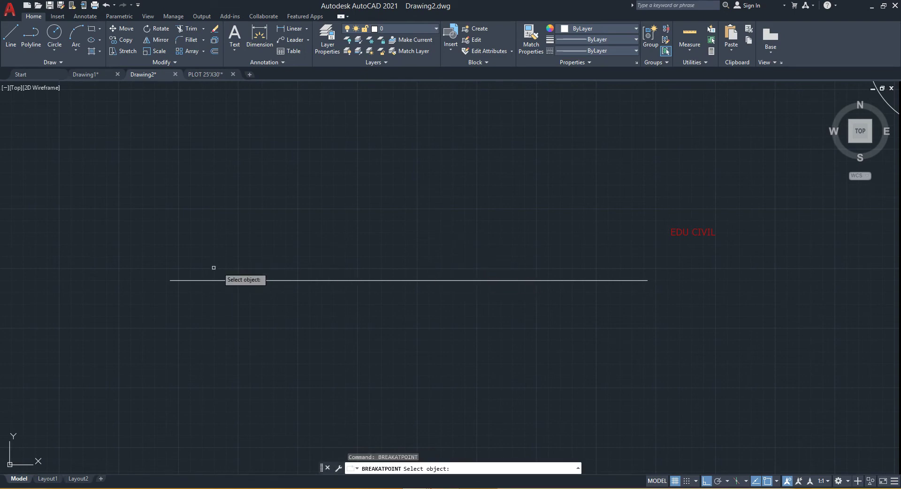
{"action": "left_click", "coordinate": [381, 280]}
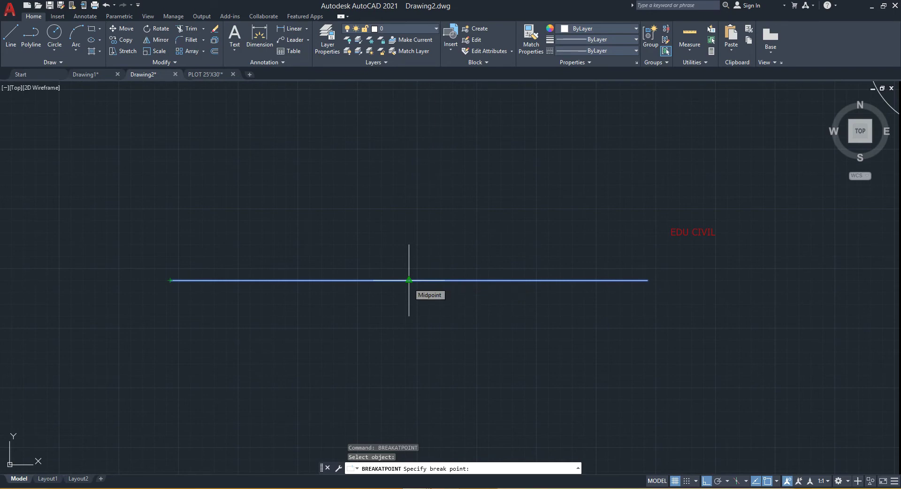
{"action": "left_click", "coordinate": [409, 280]}
{"action": "left_click_drag", "start_coordinate": [500, 261], "coordinate": [452, 311]}
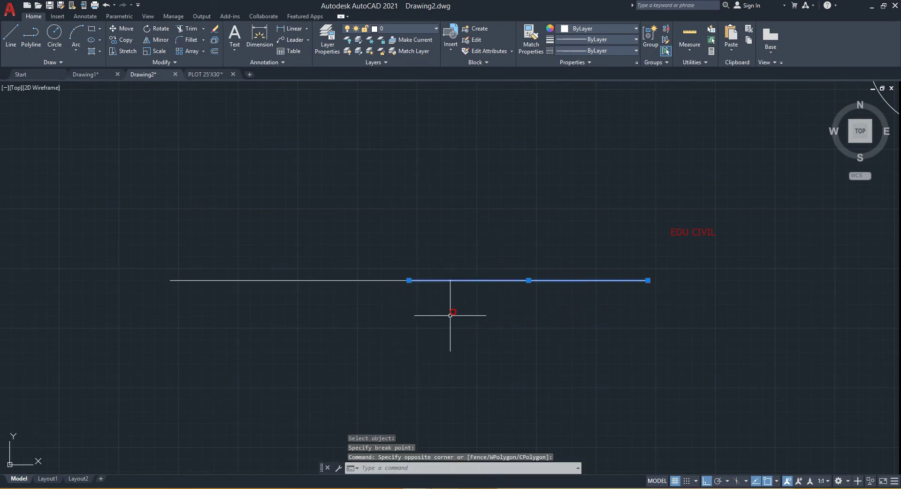
{"action": "left_click_drag", "start_coordinate": [346, 262], "coordinate": [241, 325]}
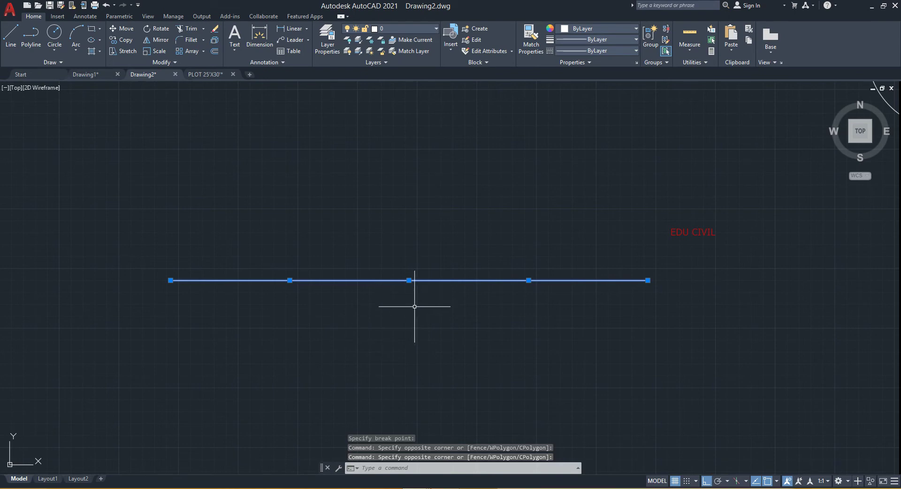
{"action": "key", "text": "ctrl+z"}
{"action": "left_click", "coordinate": [422, 275]}
{"action": "left_click", "coordinate": [413, 293]}
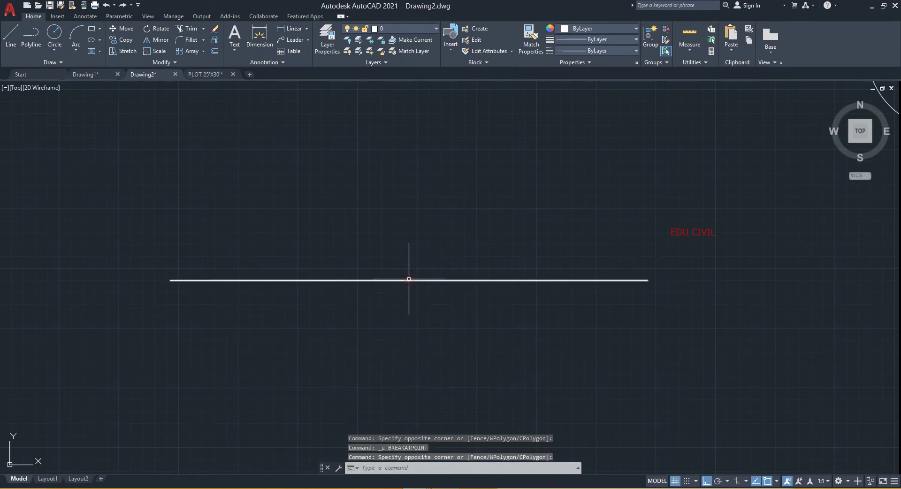
{"action": "key", "text": "Escape"}
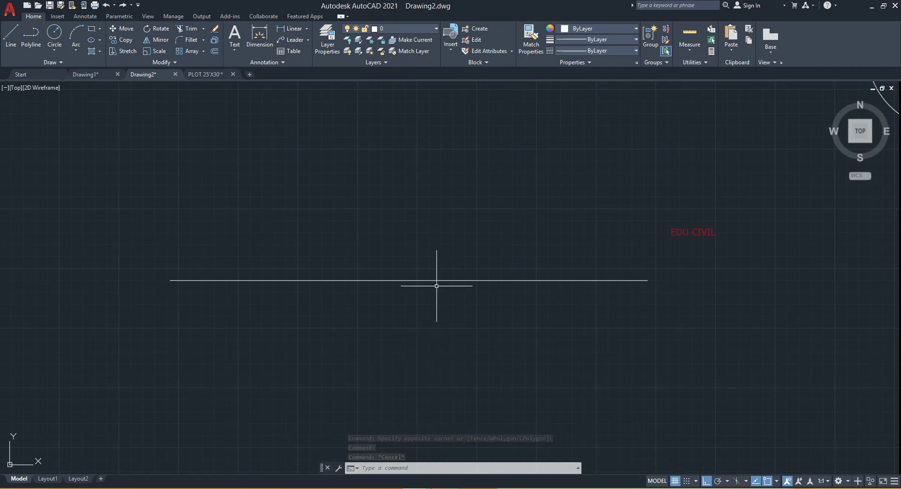
{"action": "mouse_move", "coordinate": [438, 280]}
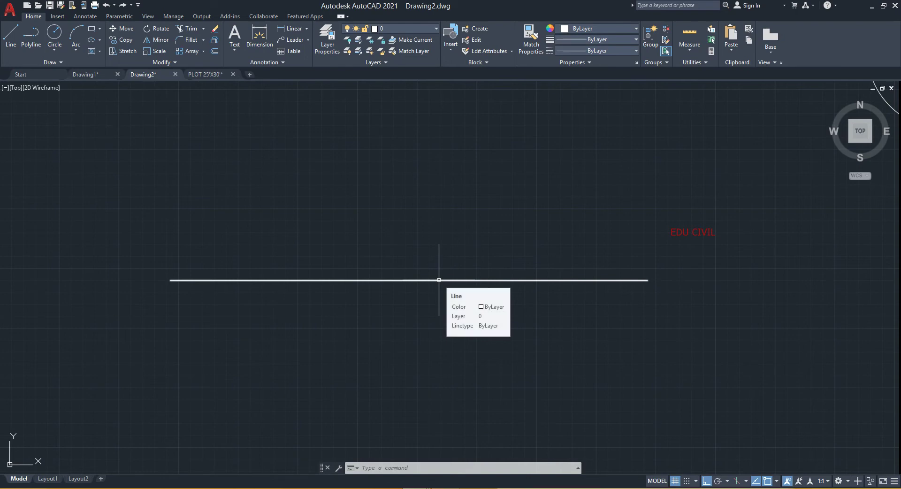
Step: Undo the recent view change and bring the horizontal line to the middle of the view
{"action": "type", "text": "u"}
{"action": "key", "text": "Return"}
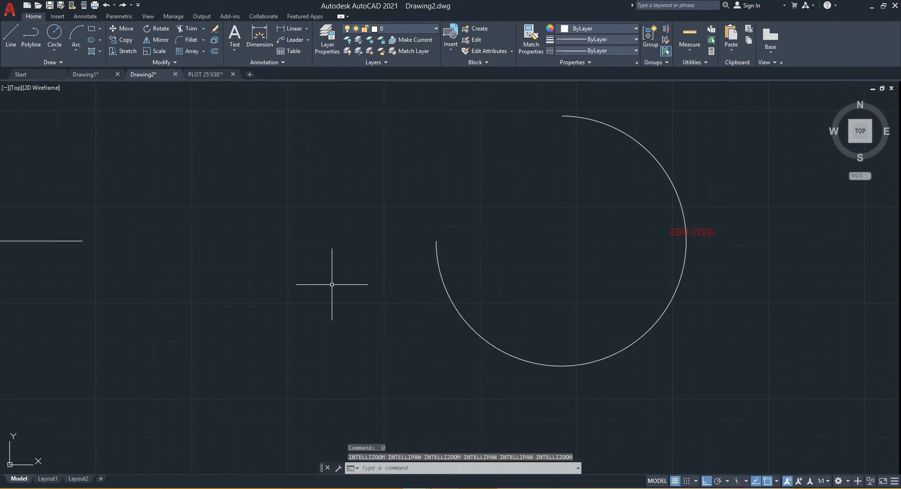
{"action": "mouse_move", "coordinate": [331, 284]}
{"action": "middle_mouse_down"}
{"action": "mouse_move", "coordinate": [639, 268]}
{"action": "mouse_move", "coordinate": [593, 280]}
{"action": "middle_mouse_up"}
{"action": "left_click", "coordinate": [493, 244]}
{"action": "left_click", "coordinate": [462, 275]}
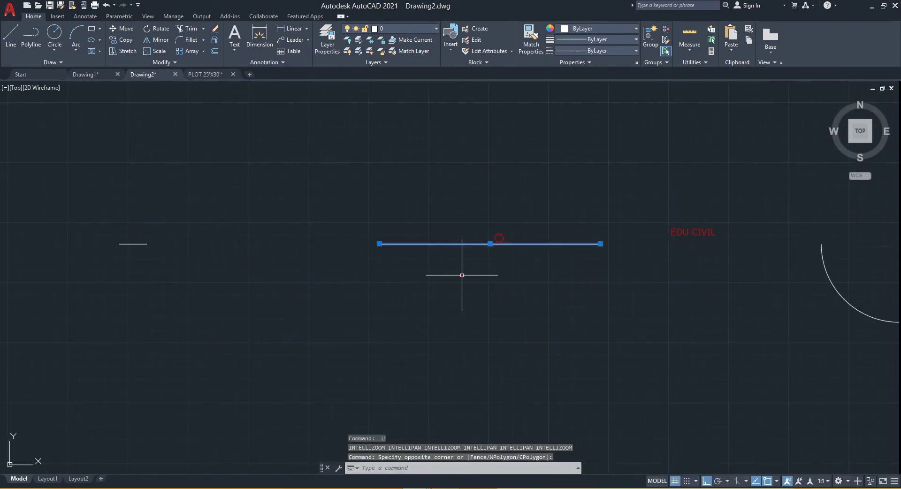
{"action": "scroll", "coordinate": [498, 261], "scroll_direction": "up", "scroll_amount": 2}
{"action": "key", "text": "Escape"}
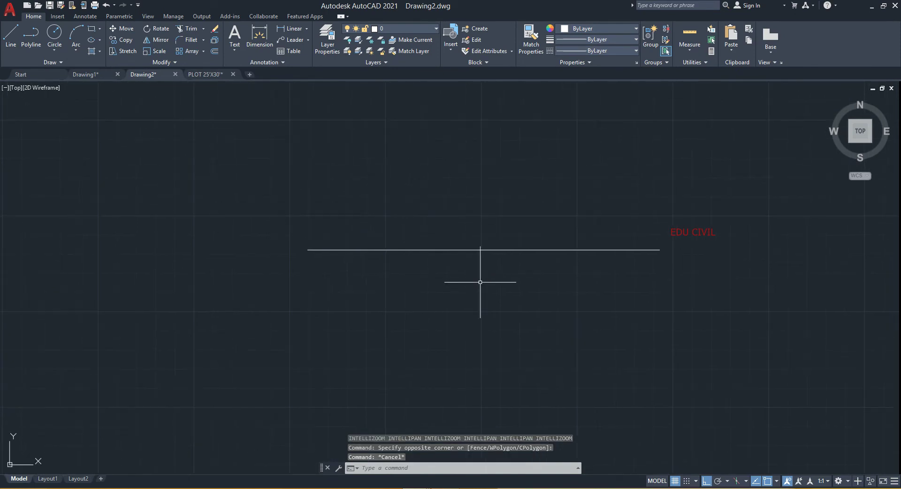
Step: Split the horizontal line near its middle with BREAKATPOINT
{"action": "type", "text": "Bre"}
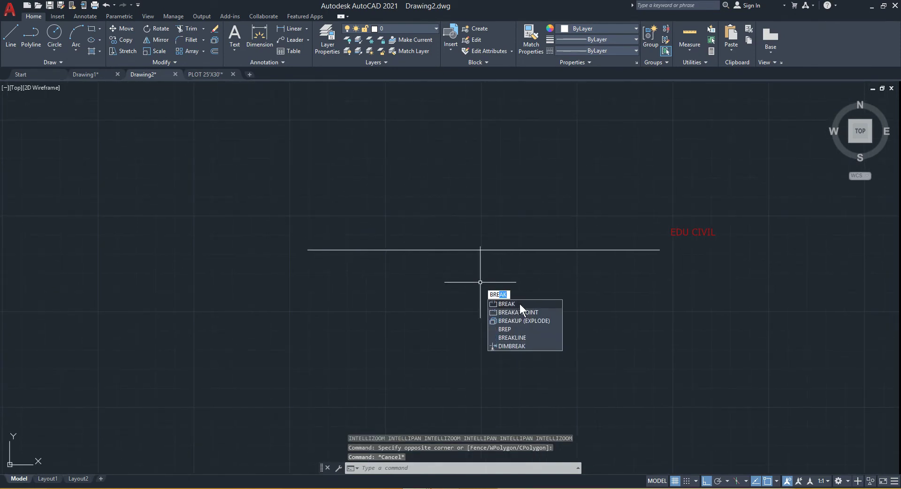
{"action": "left_click", "coordinate": [524, 311]}
{"action": "left_click", "coordinate": [486, 250]}
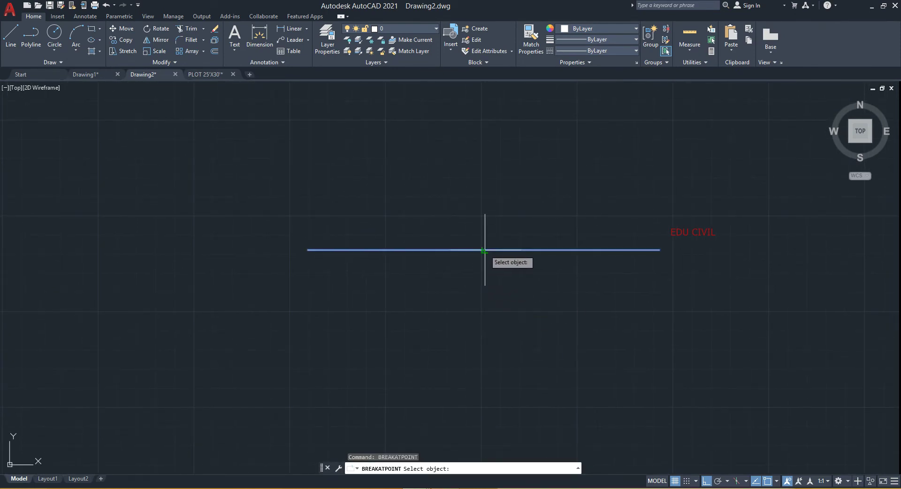
{"action": "left_click", "coordinate": [487, 250]}
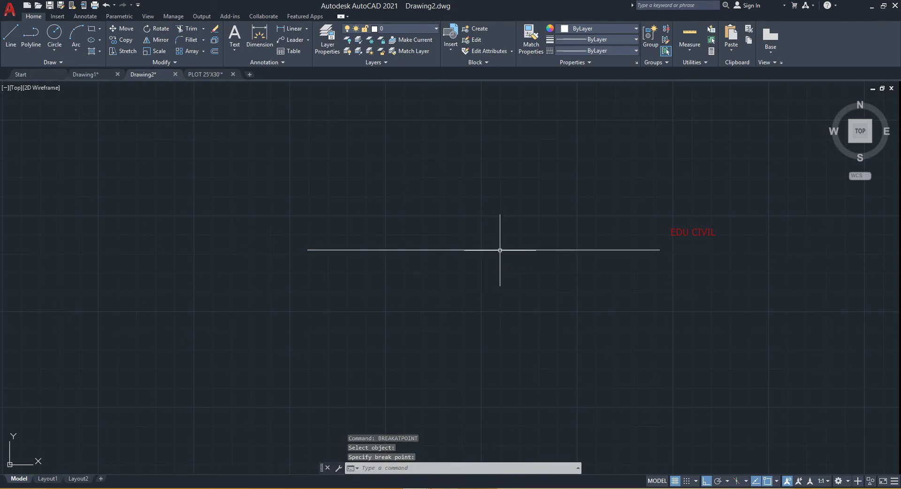
Step: Window-select both line pieces and Join them back into one line, then verify it
{"action": "left_click", "coordinate": [493, 254]}
{"action": "left_click", "coordinate": [486, 257]}
{"action": "left_click", "coordinate": [475, 243]}
{"action": "left_click", "coordinate": [448, 270]}
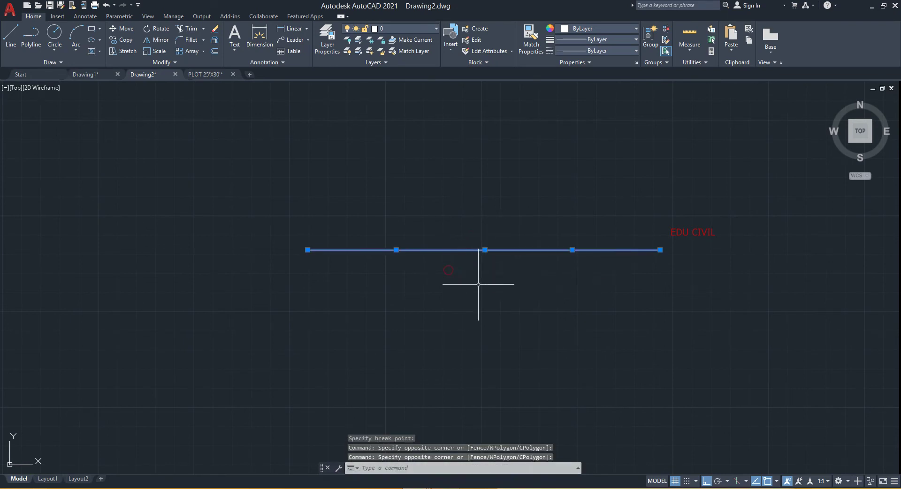
{"action": "key", "text": "Escape"}
{"action": "left_click", "coordinate": [523, 242]}
{"action": "left_click", "coordinate": [451, 280]}
{"action": "type", "text": "J"}
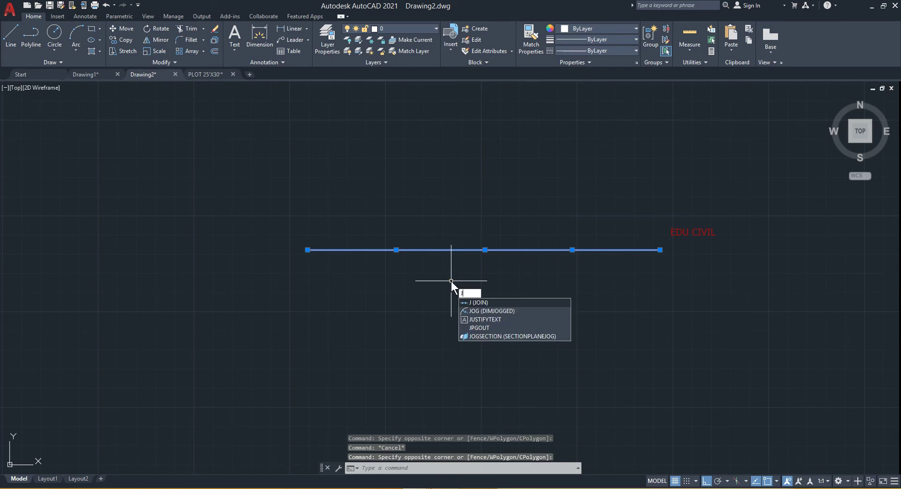
{"action": "key", "text": "Return"}
{"action": "left_click", "coordinate": [508, 198]}
{"action": "left_click", "coordinate": [432, 270]}
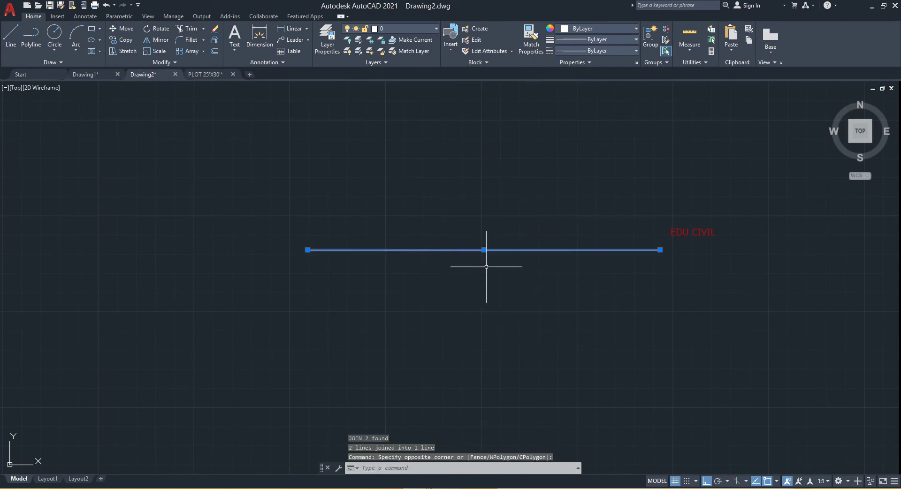
{"action": "scroll", "coordinate": [486, 266], "scroll_direction": "down", "scroll_amount": 2}
{"action": "key", "text": "Escape"}
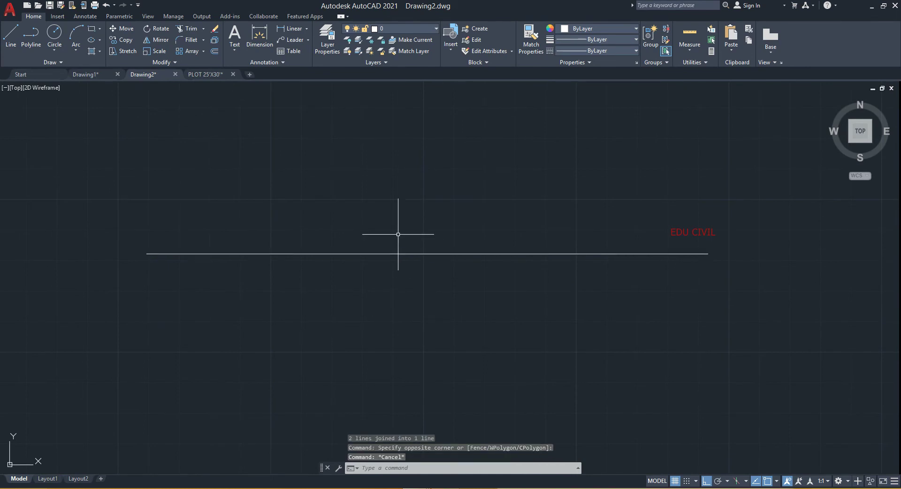
Step: Break the horizontal line with BREAKATPOINT at a break point entered as 10
{"action": "type", "text": "BR"}
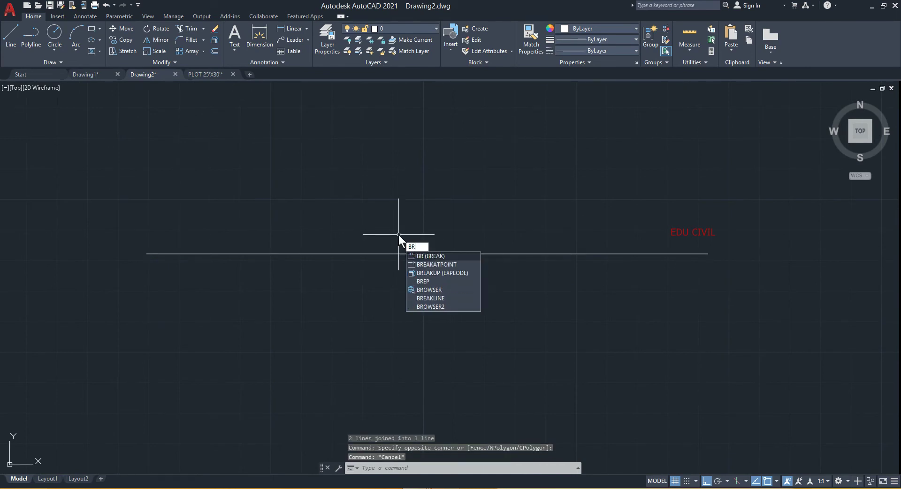
{"action": "type", "text": "EAk"}
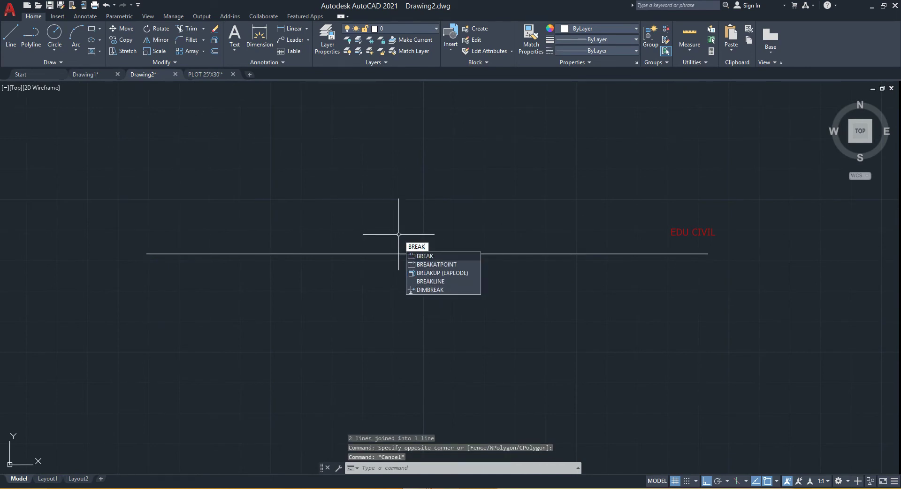
{"action": "key", "text": "Return"}
{"action": "key", "text": "Escape"}
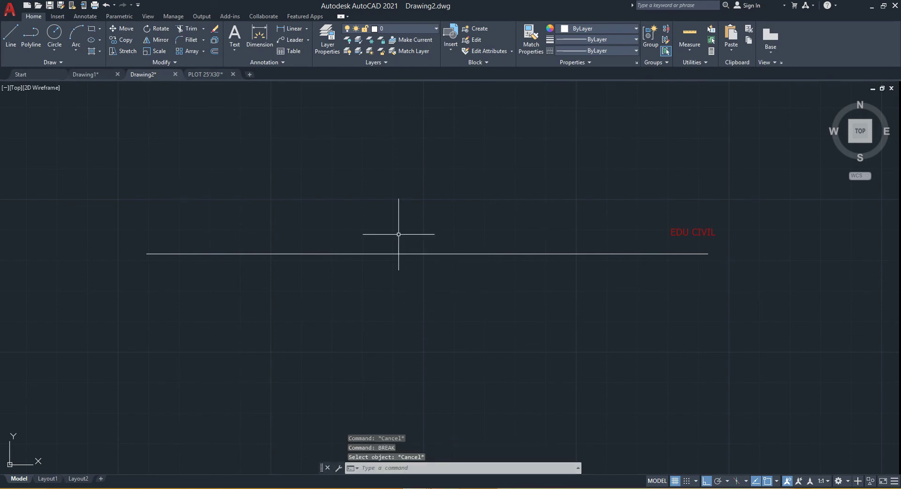
{"action": "type", "text": "Br"}
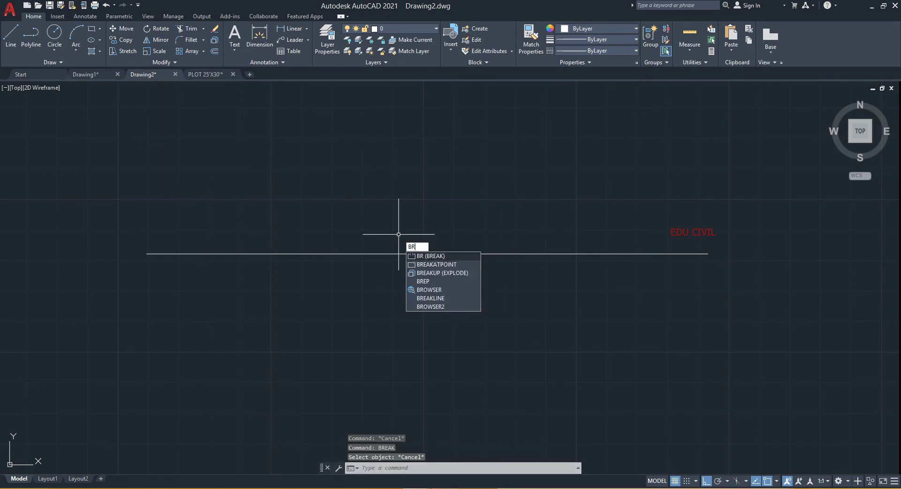
{"action": "type", "text": "e"}
{"action": "left_click", "coordinate": [432, 265]}
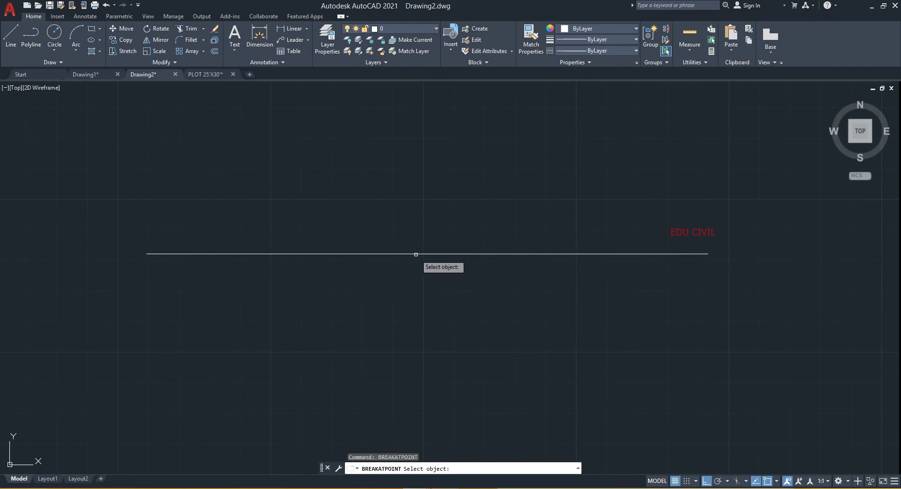
{"action": "left_click", "coordinate": [417, 254]}
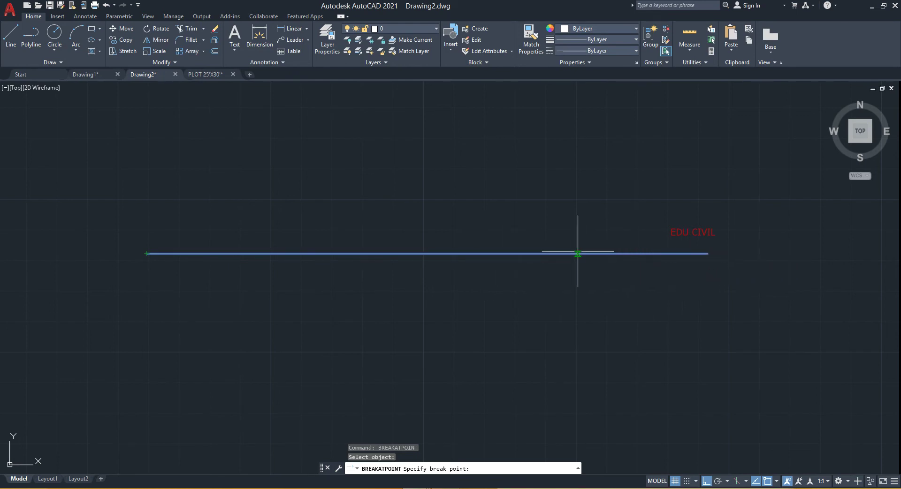
{"action": "type", "text": "10"}
{"action": "key", "text": "Return"}
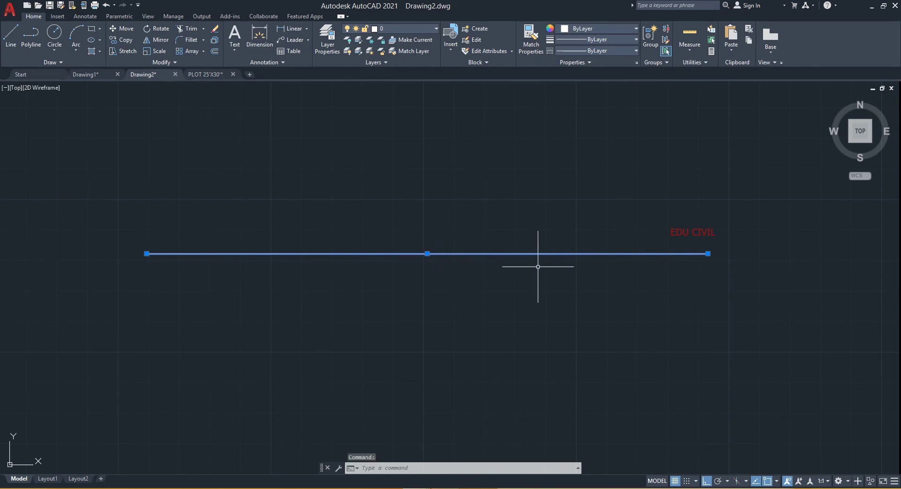
Step: Clear the selection and inspect one split line piece and the arc
{"action": "left_click", "coordinate": [427, 268]}
{"action": "key", "text": "Escape"}
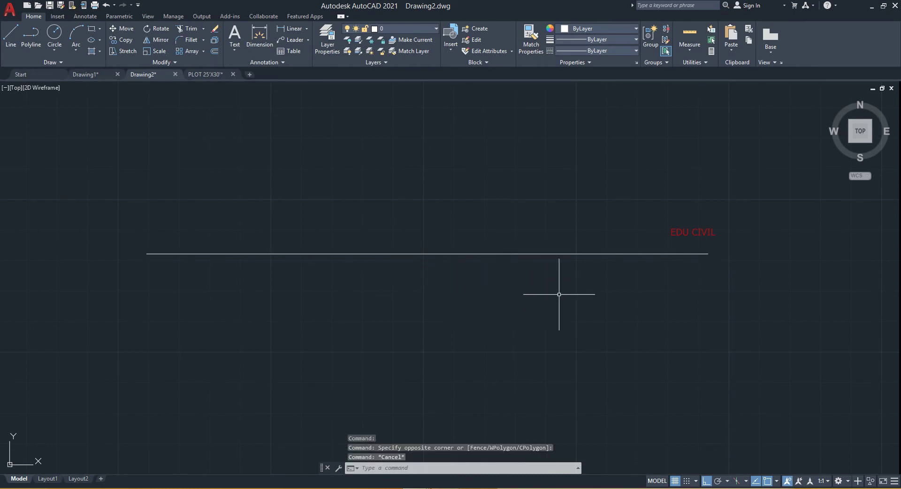
{"action": "left_click_drag", "start_coordinate": [600, 252], "coordinate": [496, 275]}
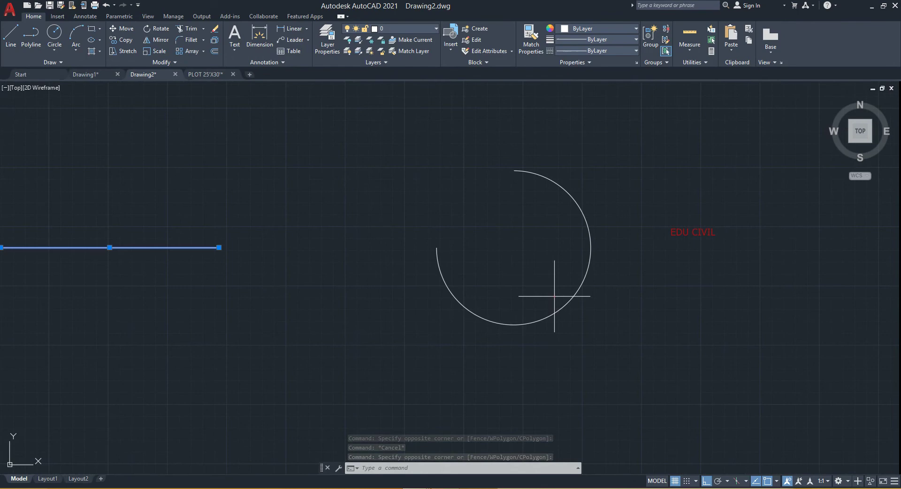
{"action": "left_click_drag", "start_coordinate": [554, 296], "coordinate": [518, 336]}
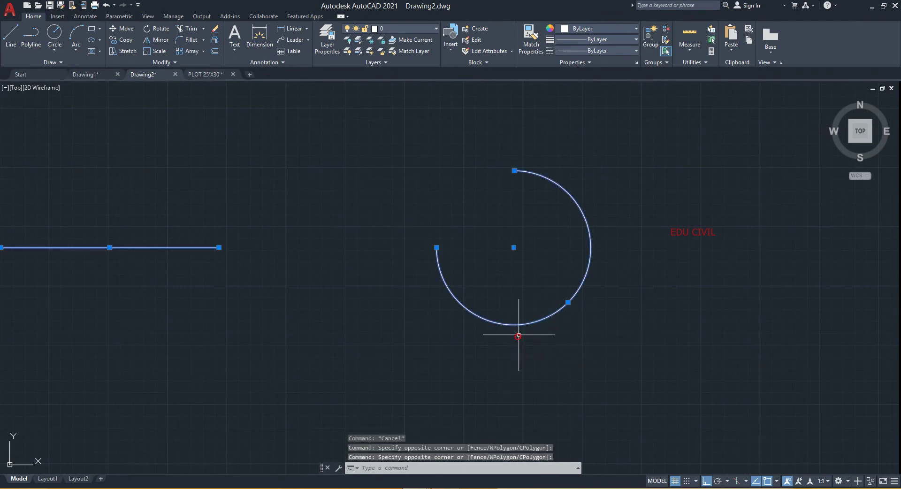
{"action": "key", "text": "Escape"}
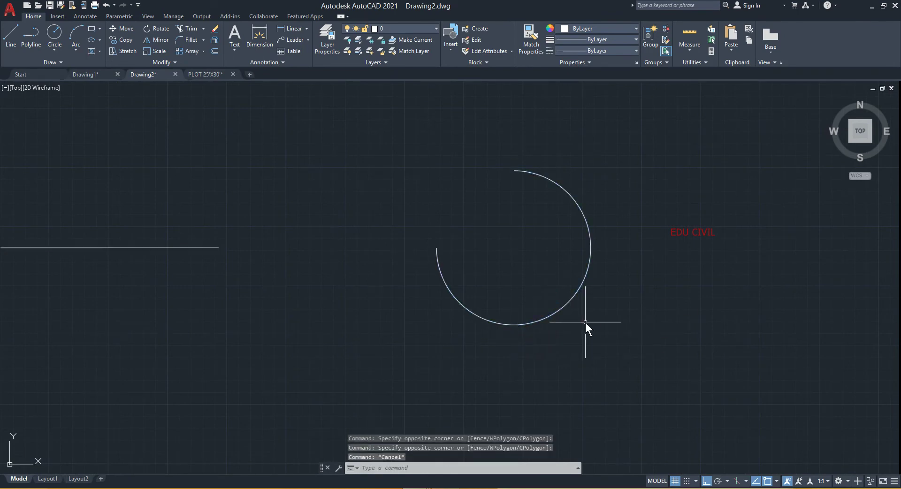
Step: Split the arc at its bottom quadrant point with BREAKATPOINT
{"action": "type", "text": "BREa"}
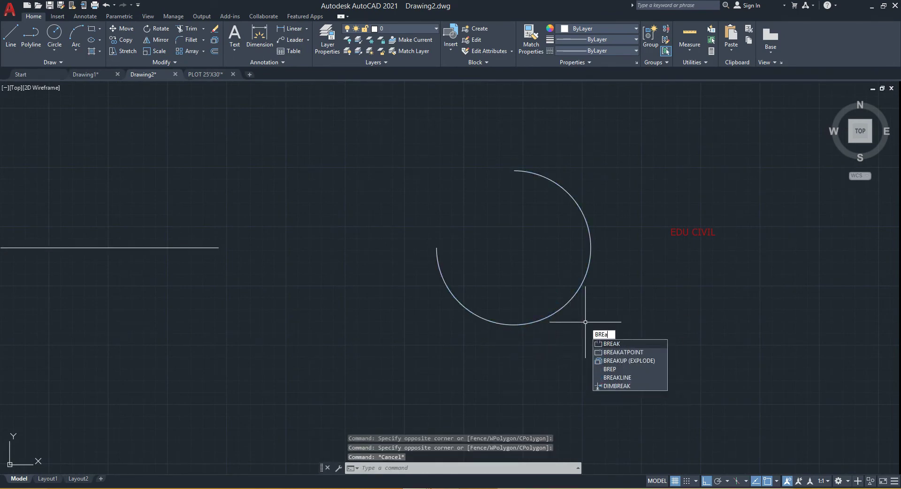
{"action": "type", "text": "k"}
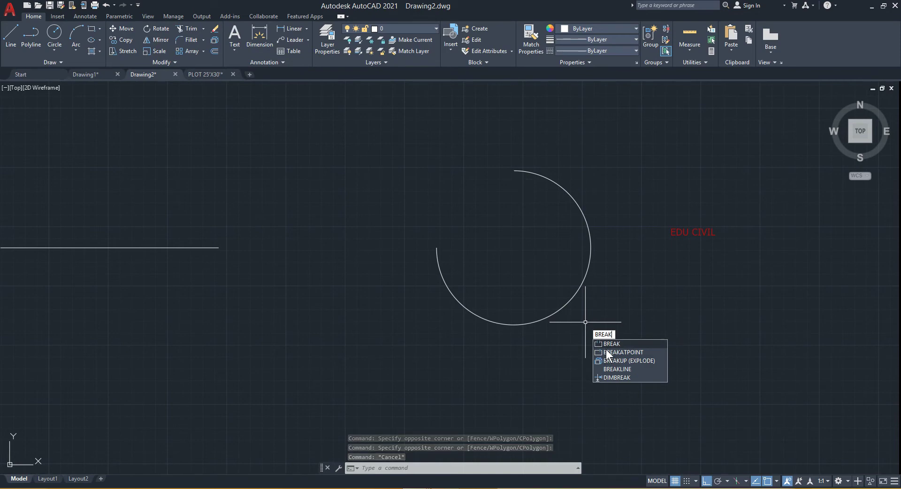
{"action": "left_click", "coordinate": [607, 352]}
{"action": "left_click", "coordinate": [563, 307]}
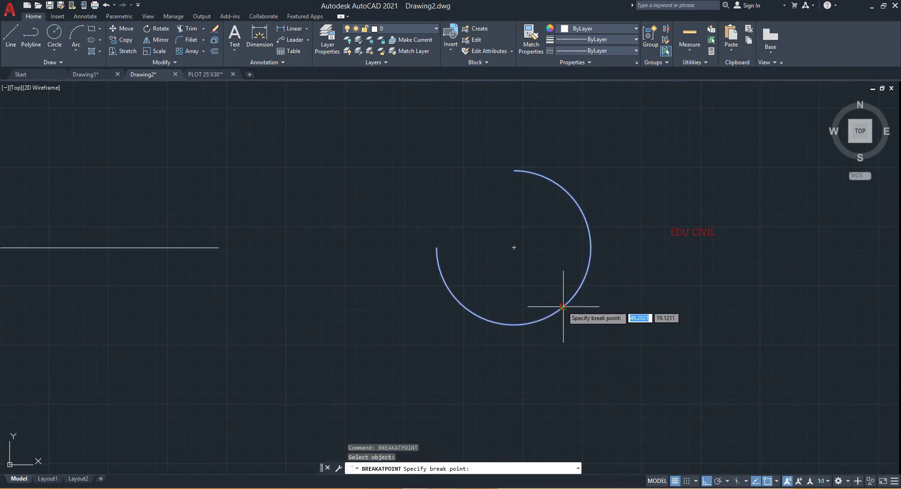
{"action": "left_click", "coordinate": [514, 325]}
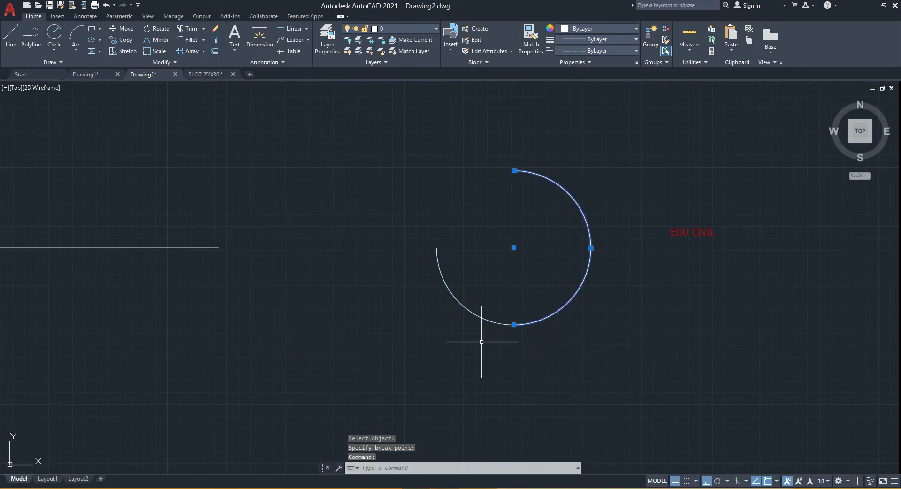
{"action": "left_click", "coordinate": [476, 306]}
{"action": "key", "text": "Escape"}
{"action": "scroll", "coordinate": [452, 344], "scroll_direction": "down", "scroll_amount": 4}
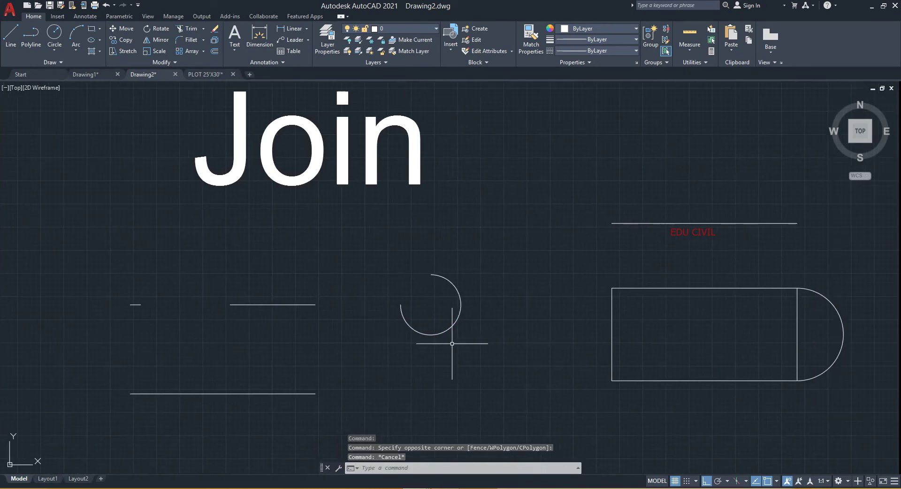
Step: Pan and zoom to center the rectangle and arc of the Join examples
{"action": "middle_click_drag", "start_coordinate": [559, 336], "coordinate": [343, 312]}
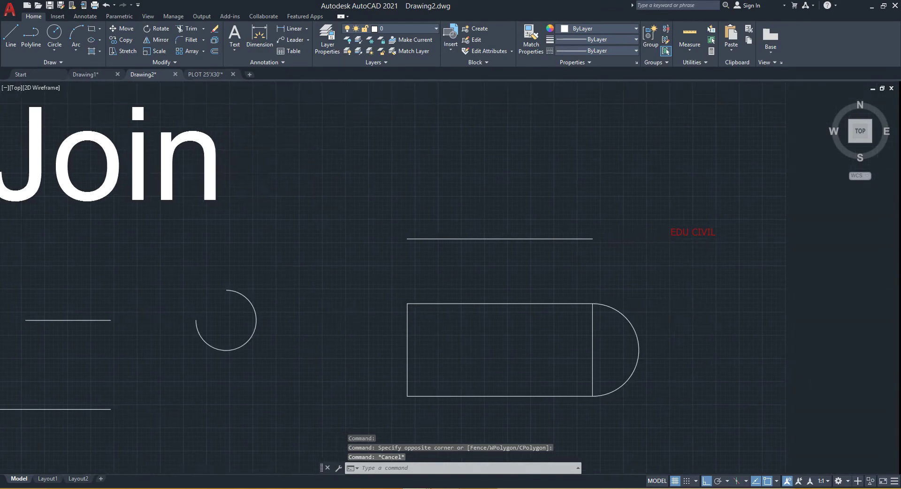
{"action": "scroll", "coordinate": [340, 315], "scroll_direction": "down", "scroll_amount": 2}
{"action": "scroll", "coordinate": [409, 278], "scroll_direction": "up", "scroll_amount": 2}
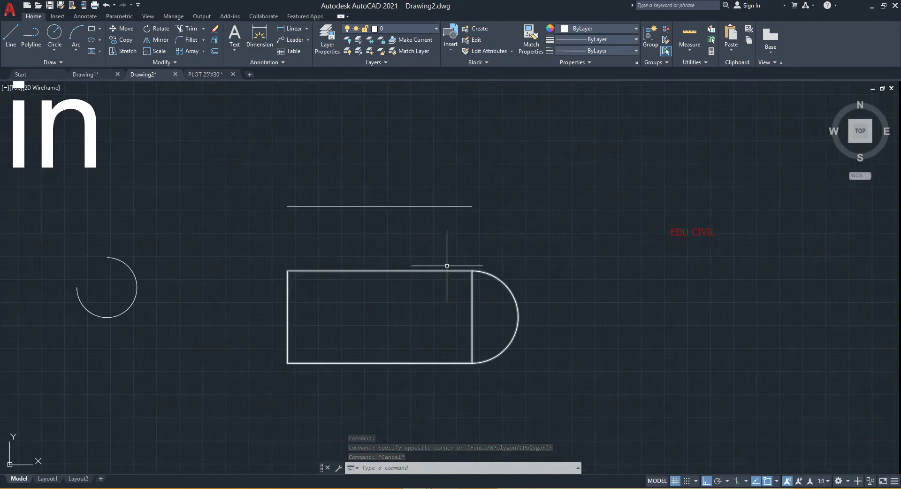
{"action": "scroll", "coordinate": [450, 266], "scroll_direction": "up", "scroll_amount": 2}
{"action": "middle_click_drag", "start_coordinate": [476, 267], "coordinate": [473, 275]}
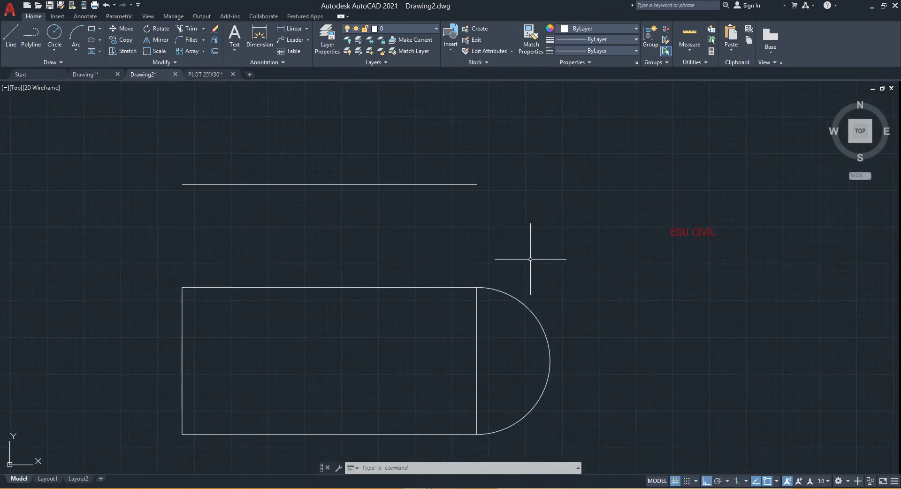
{"action": "middle_click_drag", "start_coordinate": [531, 255], "coordinate": [508, 257]}
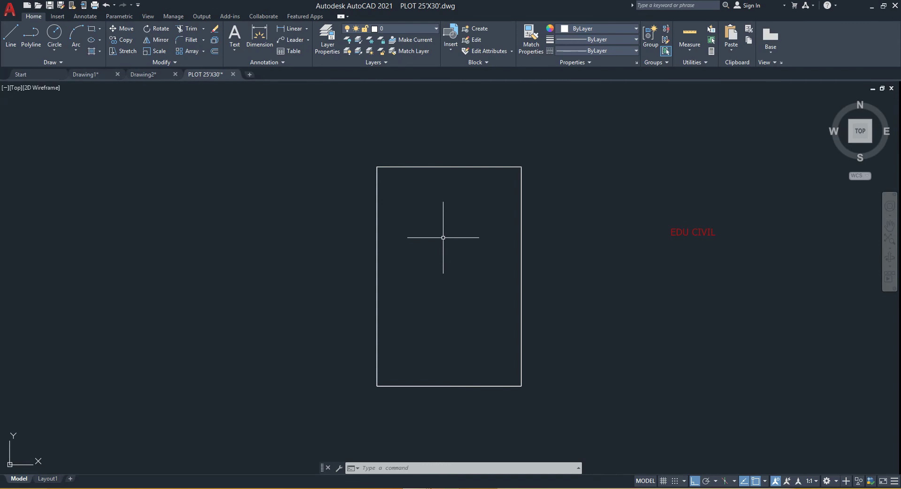
{"action": "left_click", "coordinate": [175, 62]}
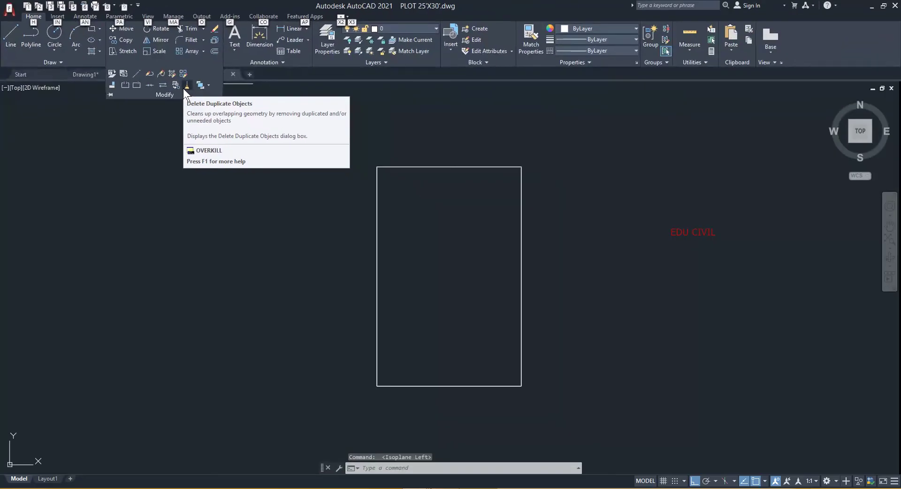
{"action": "key", "text": "alt"}
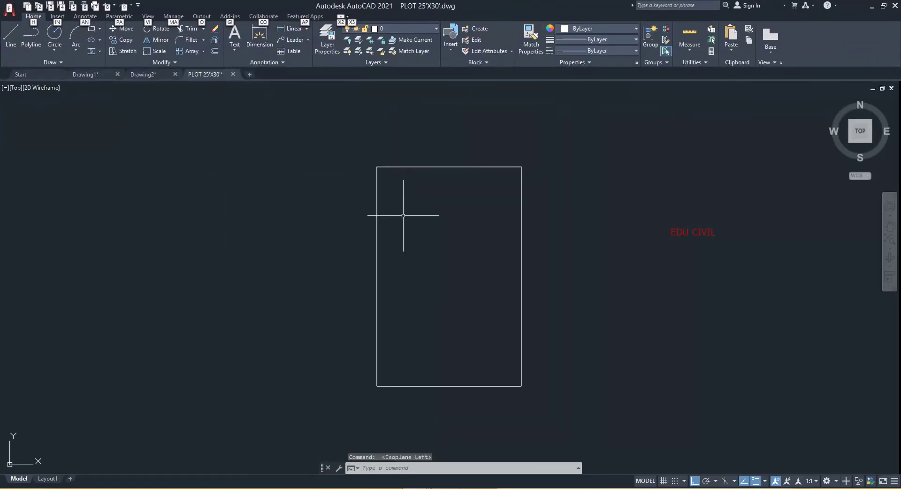
{"action": "left_click", "coordinate": [427, 166]}
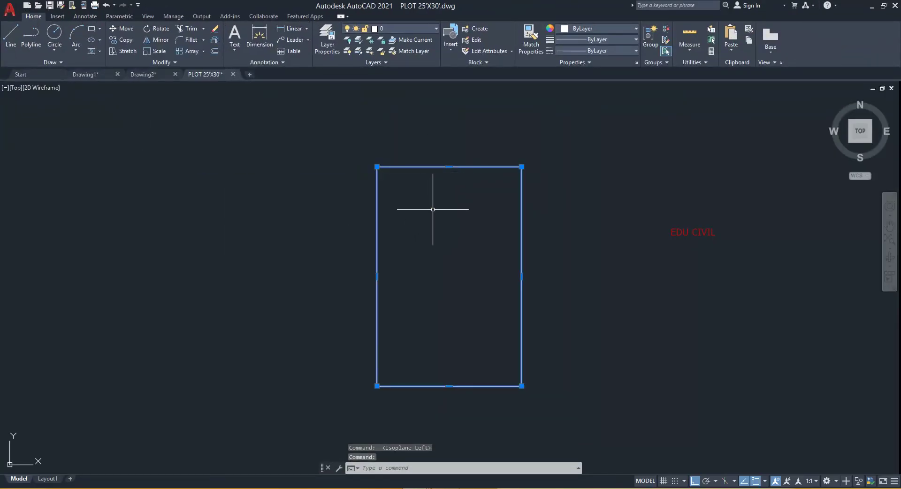
{"action": "key", "text": "Escape"}
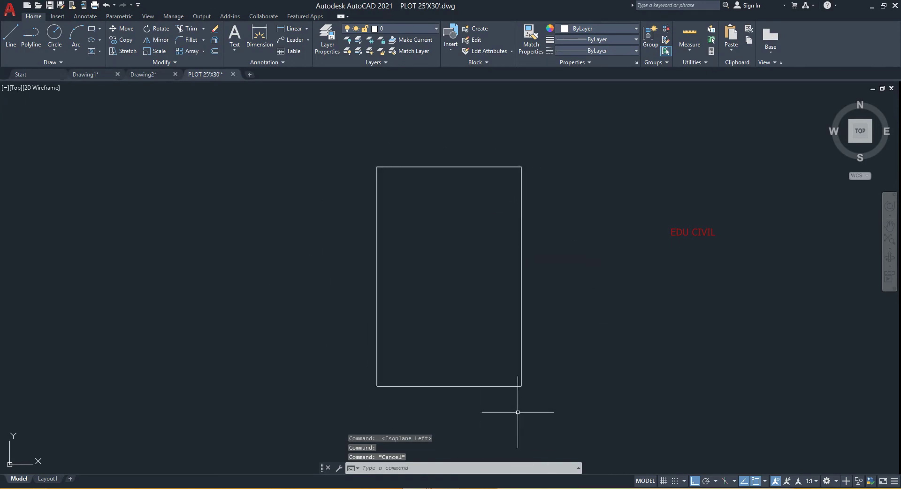
{"action": "left_click", "coordinate": [425, 386]}
{"action": "type", "text": "m"}
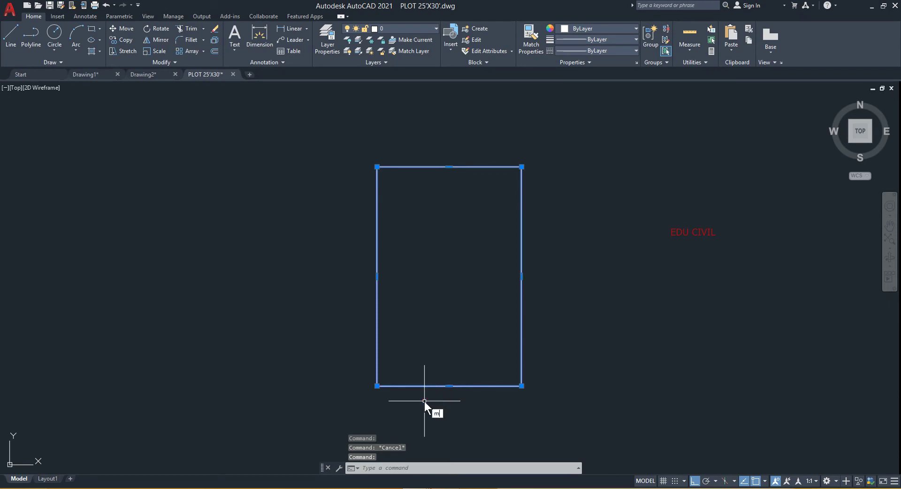
{"action": "key", "text": "Return"}
{"action": "left_click", "coordinate": [449, 386]}
{"action": "left_click", "coordinate": [539, 376]}
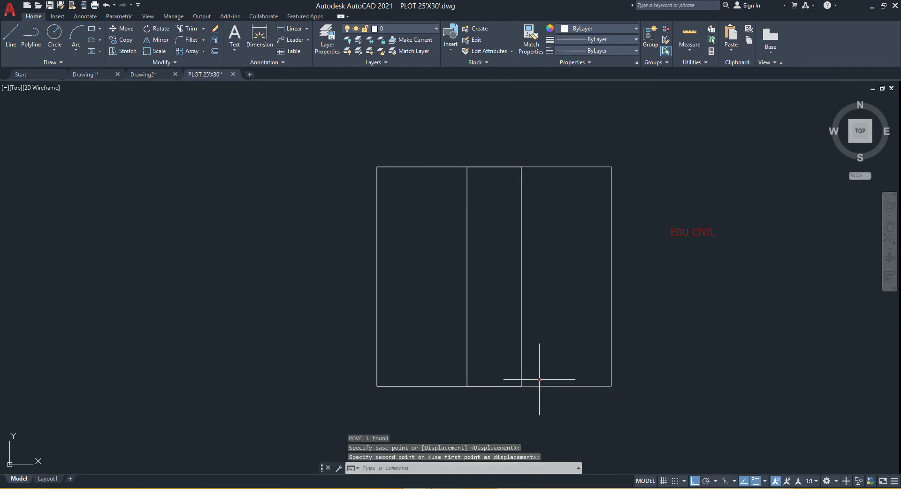
{"action": "key", "text": "ctrl+z"}
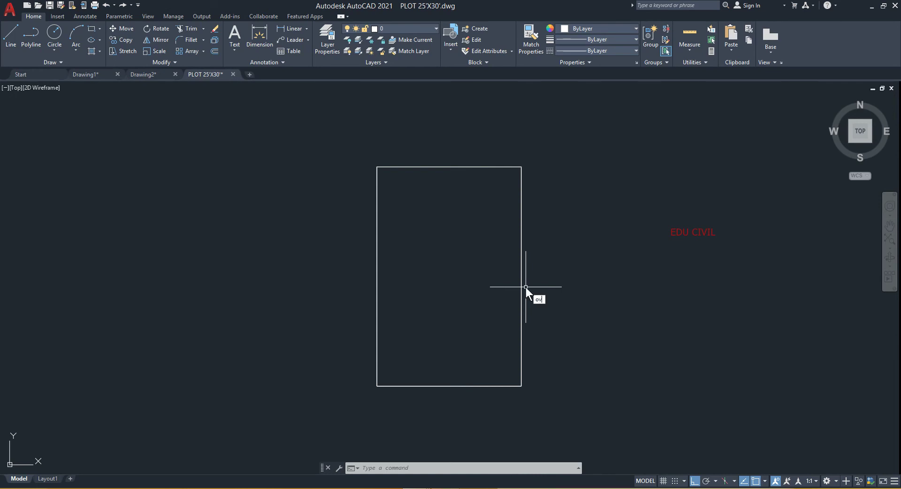
Step: Crossing-select the rectangle in OVERKILL and confirm deleting its duplicate lines
{"action": "key", "text": "Return"}
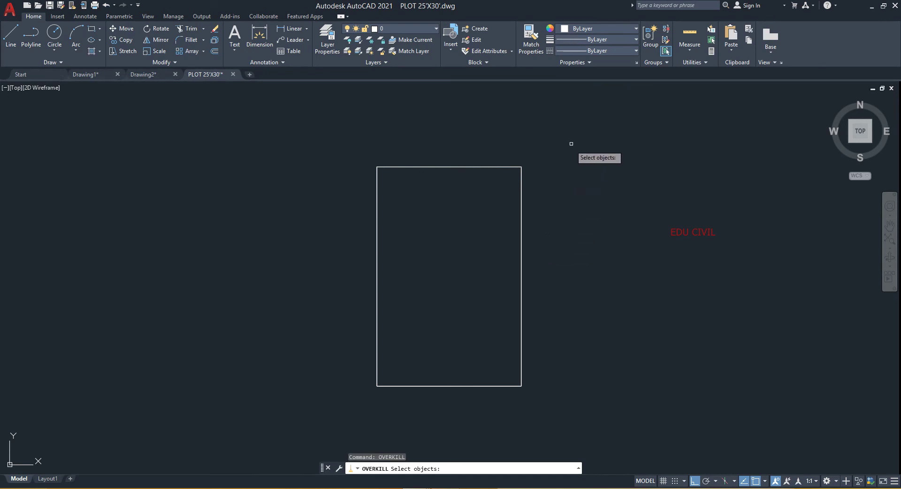
{"action": "left_click_drag", "start_coordinate": [607, 126], "coordinate": [511, 192]}
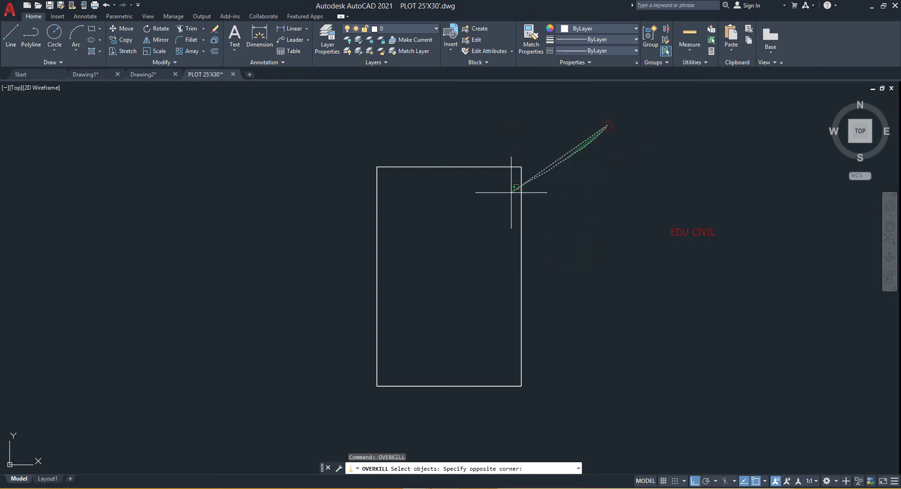
{"action": "left_click", "coordinate": [577, 134]}
{"action": "left_click", "coordinate": [302, 418]}
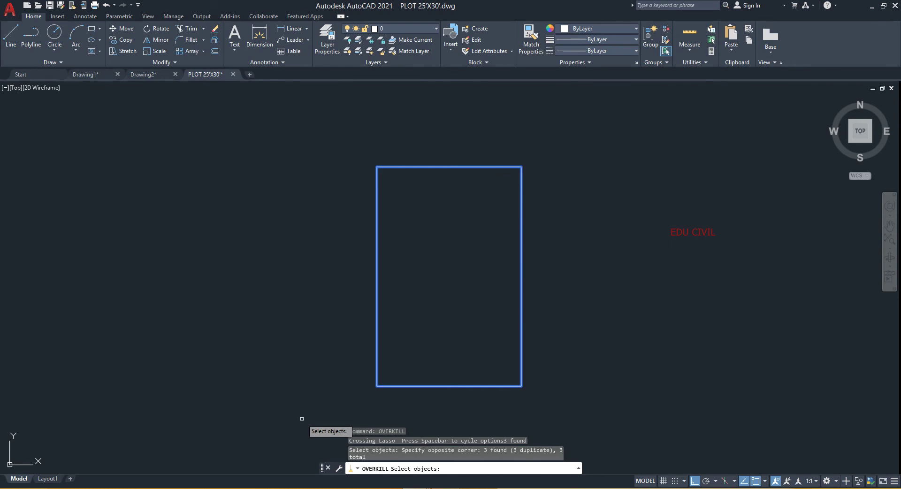
{"action": "key", "text": "Return"}
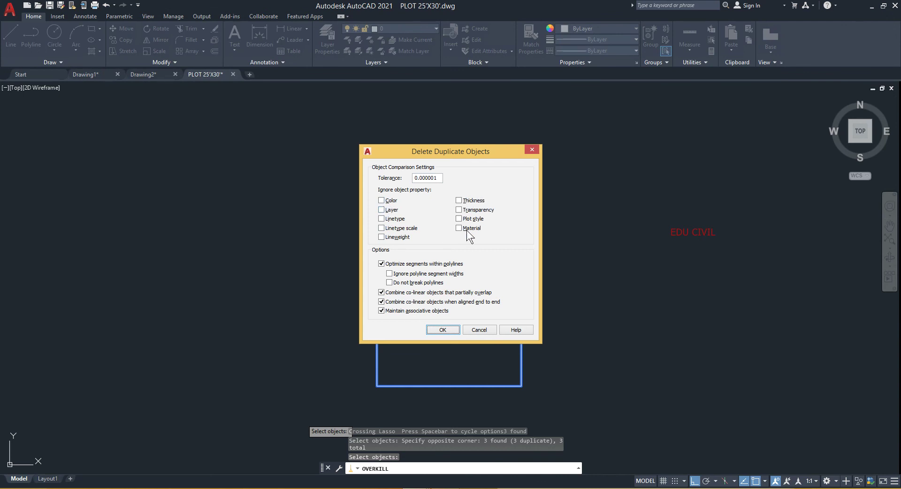
{"action": "left_click", "coordinate": [441, 329]}
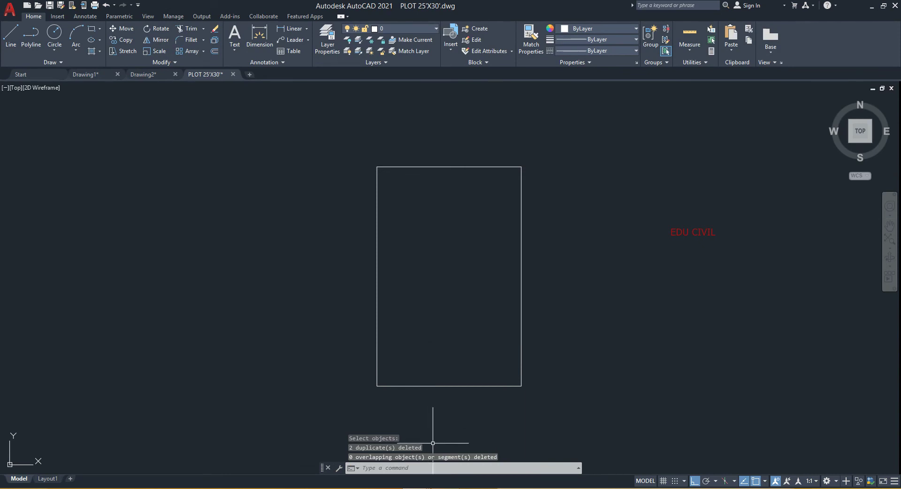
{"action": "key", "text": "F5"}
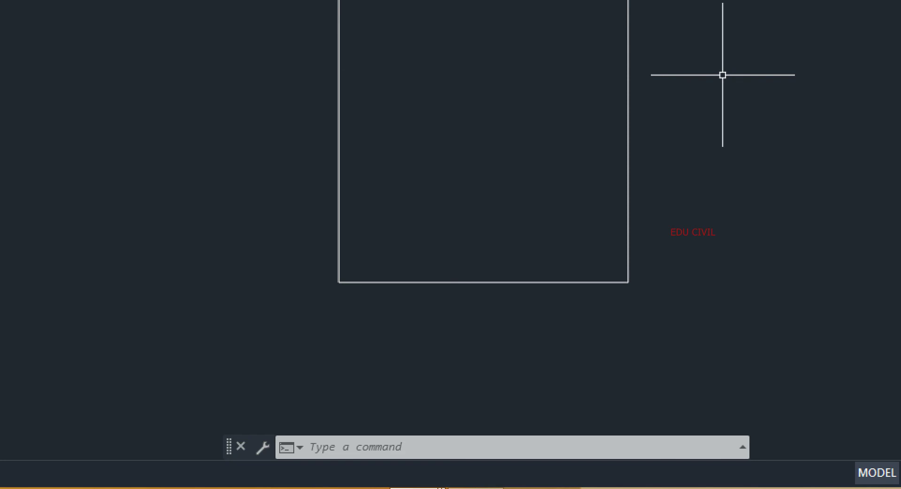
{"action": "key", "text": "F5"}
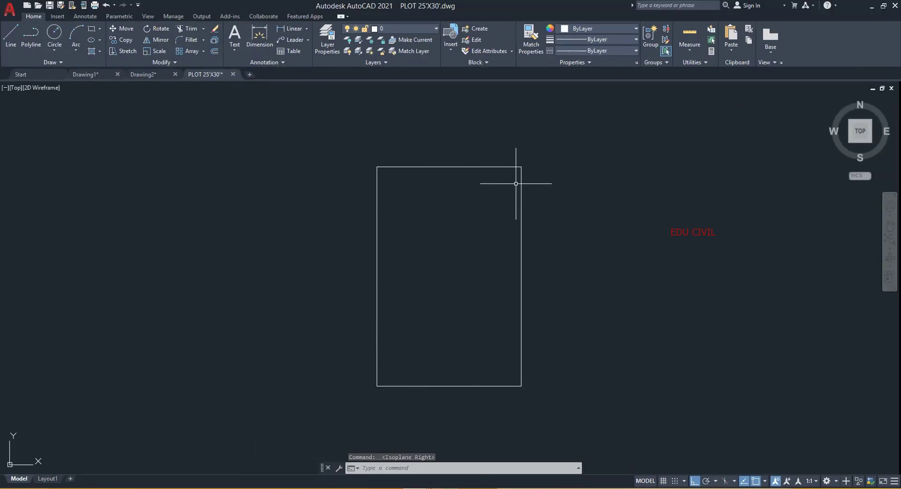
Step: Move the rectangle to the right by its bottom midpoint, then undo the move
{"action": "left_click", "coordinate": [521, 211]}
{"action": "type", "text": "m"}
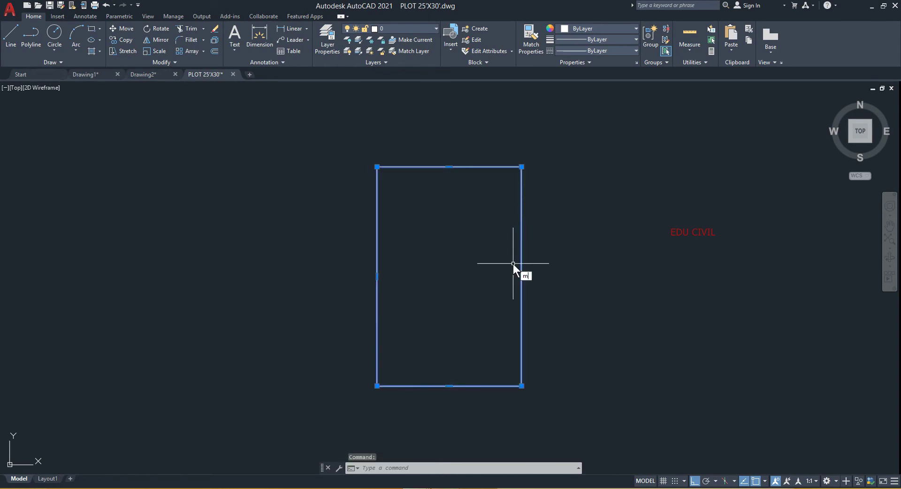
{"action": "key", "text": "Return"}
{"action": "left_click", "coordinate": [449, 386]}
{"action": "left_click", "coordinate": [577, 387]}
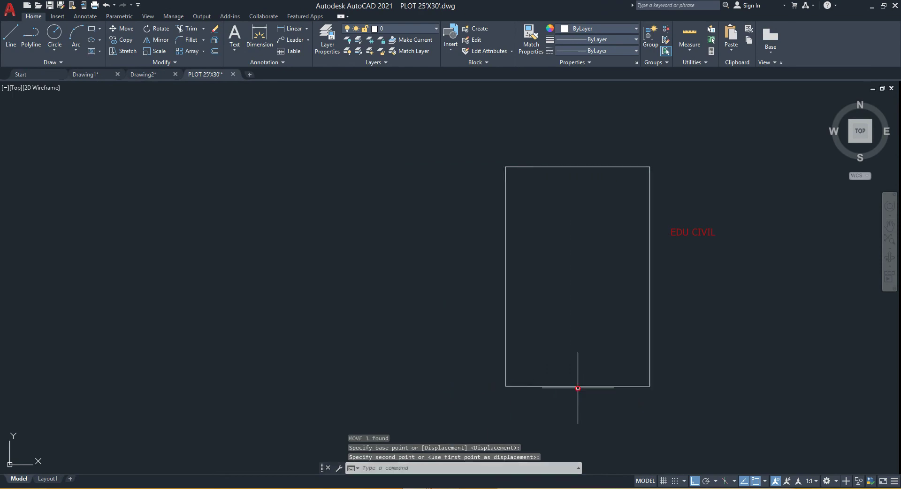
{"action": "key", "text": "ctrl+z"}
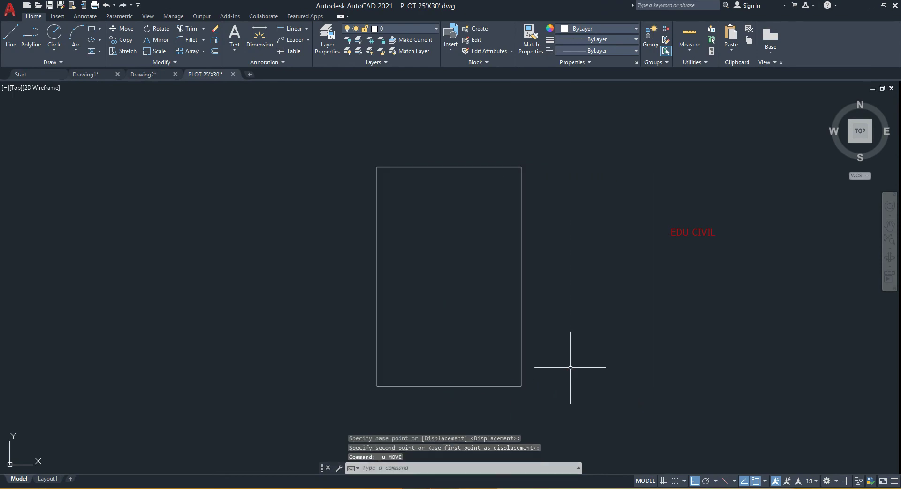
Step: Zoom out and pan to bring both floor plans into view beside the rectangle
{"action": "scroll", "coordinate": [429, 280], "scroll_direction": "down", "scroll_amount": 2}
{"action": "scroll", "coordinate": [374, 296], "scroll_direction": "down", "scroll_amount": 2}
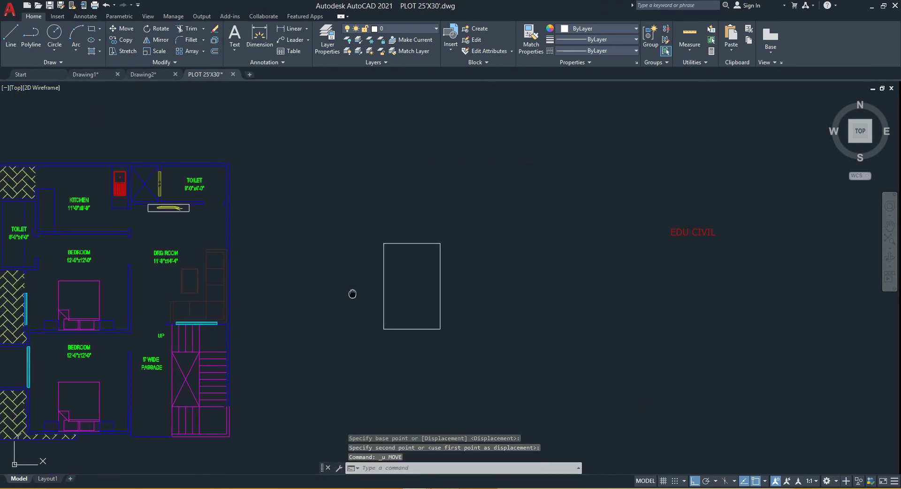
{"action": "middle_click_drag", "start_coordinate": [352, 294], "coordinate": [657, 263]}
{"action": "scroll", "coordinate": [610, 259], "scroll_direction": "up", "scroll_amount": 2}
{"action": "scroll", "coordinate": [615, 261], "scroll_direction": "down", "scroll_amount": 7}
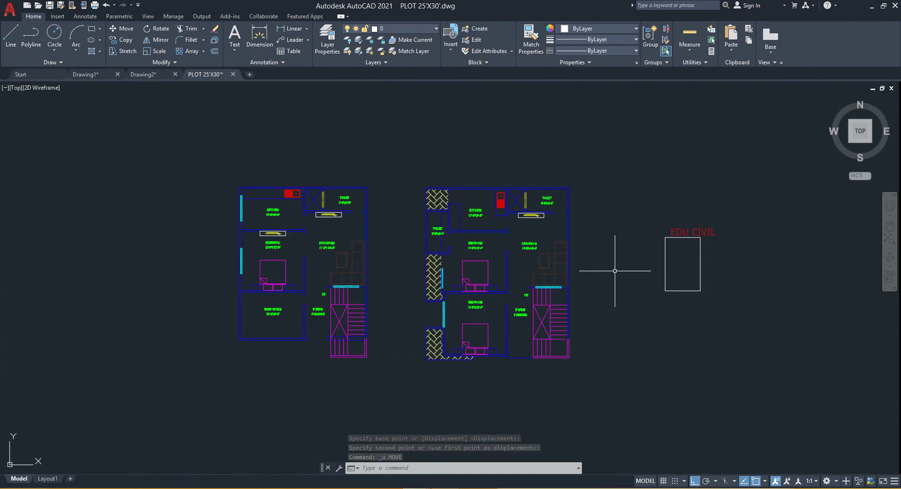
{"action": "scroll", "coordinate": [644, 261], "scroll_direction": "up", "scroll_amount": 2}
{"action": "scroll", "coordinate": [644, 257], "scroll_direction": "up", "scroll_amount": 2}
{"action": "middle_click_drag", "start_coordinate": [645, 258], "coordinate": [701, 245]}
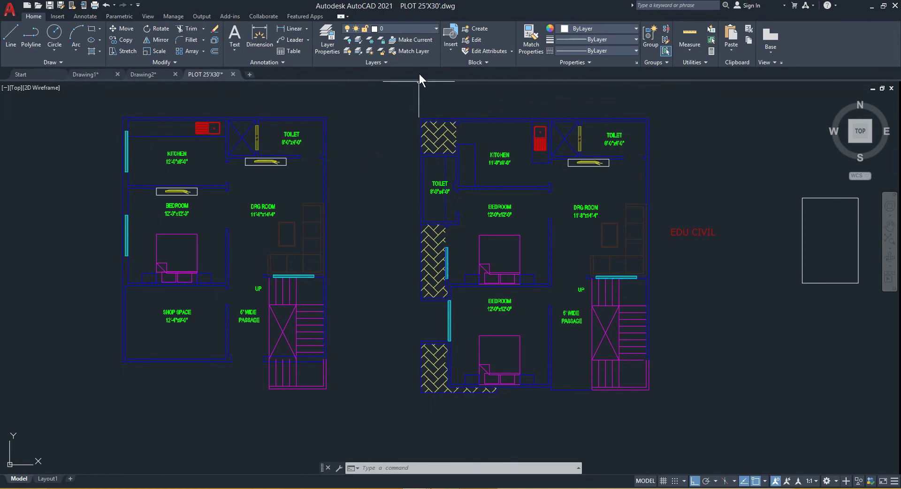
Step: Crossing-select both floor plans and assign all their objects to the HATCH layer
{"action": "left_click", "coordinate": [437, 29]}
{"action": "left_click", "coordinate": [688, 103]}
{"action": "left_click", "coordinate": [55, 470]}
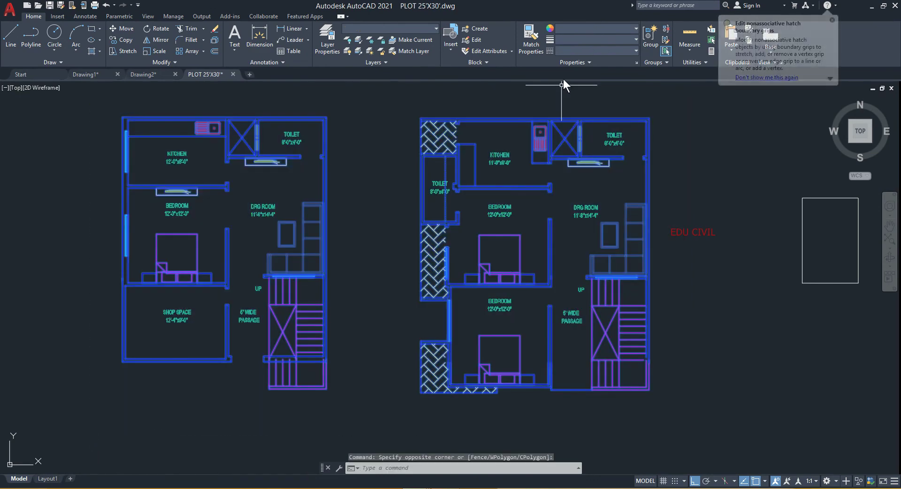
{"action": "left_click", "coordinate": [603, 28]}
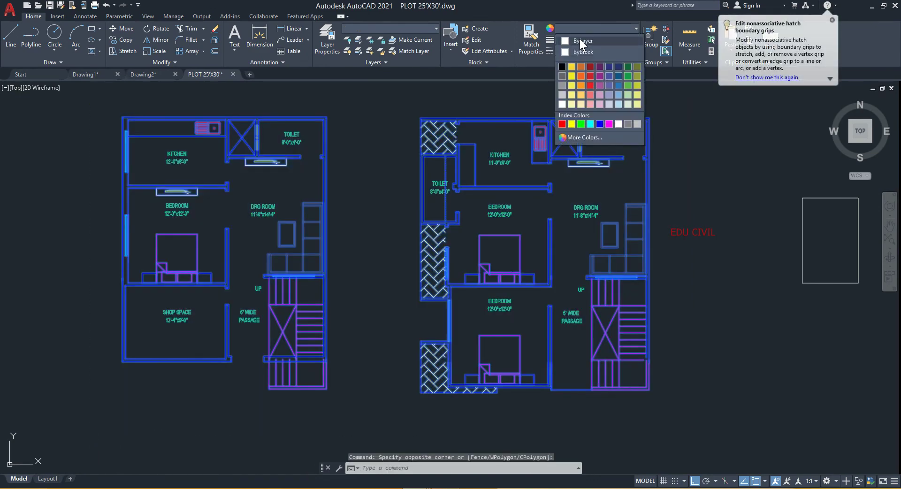
{"action": "left_click", "coordinate": [432, 29]}
{"action": "left_click", "coordinate": [432, 29]}
{"action": "left_click", "coordinate": [431, 29]}
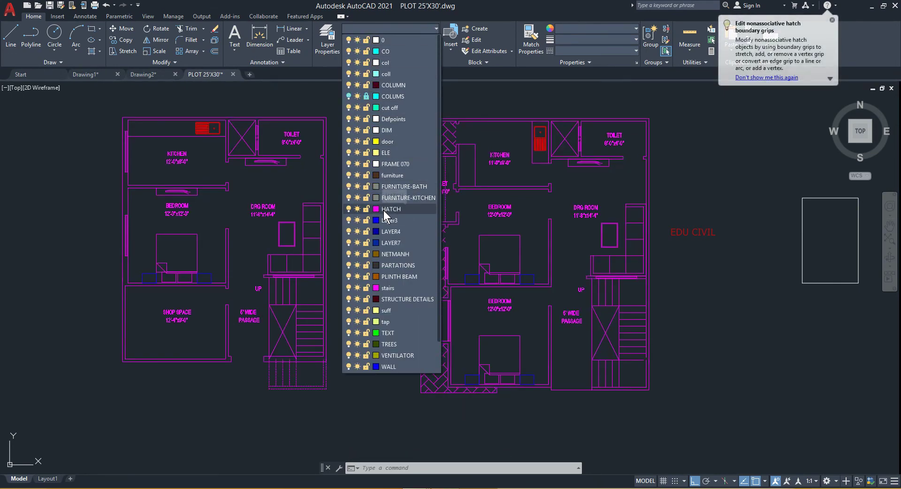
{"action": "left_click", "coordinate": [634, 250]}
{"action": "key", "text": "Escape"}
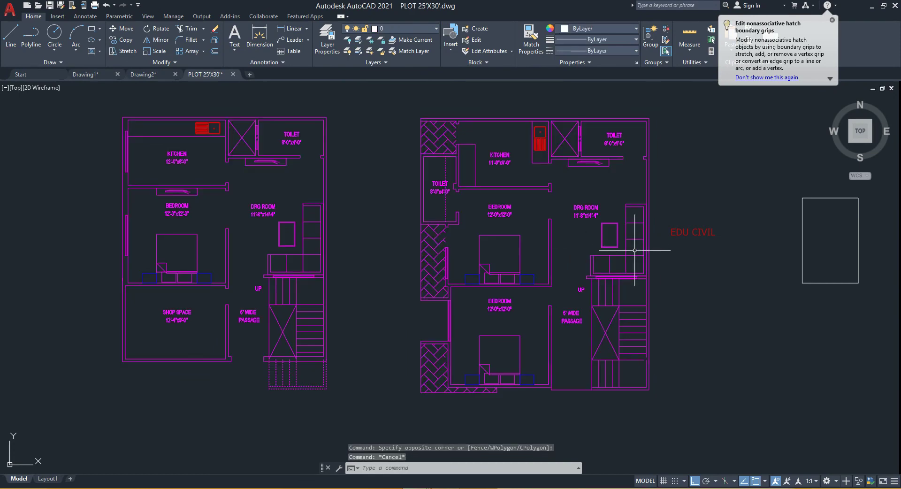
Step: Select a bedroom wall to verify its layer, then pan to show both full plans
{"action": "left_click", "coordinate": [713, 173]}
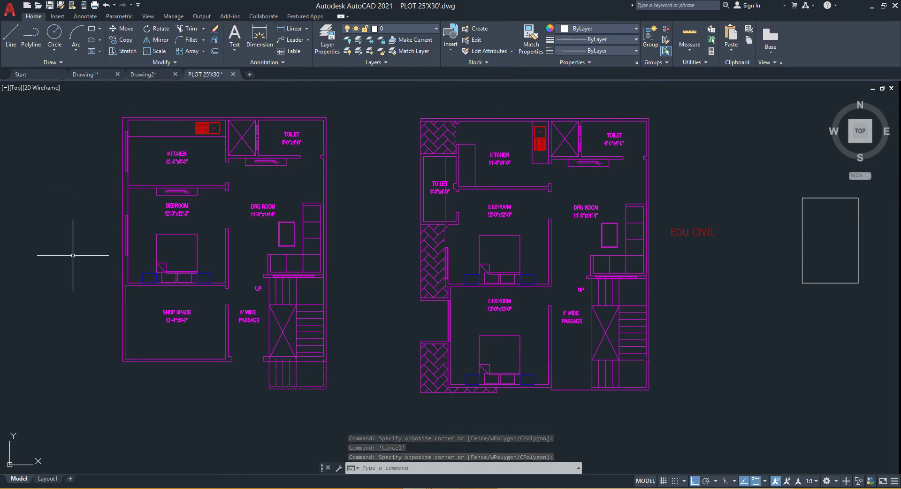
{"action": "left_click", "coordinate": [229, 250]}
{"action": "scroll", "coordinate": [208, 251], "scroll_direction": "up", "scroll_amount": 2}
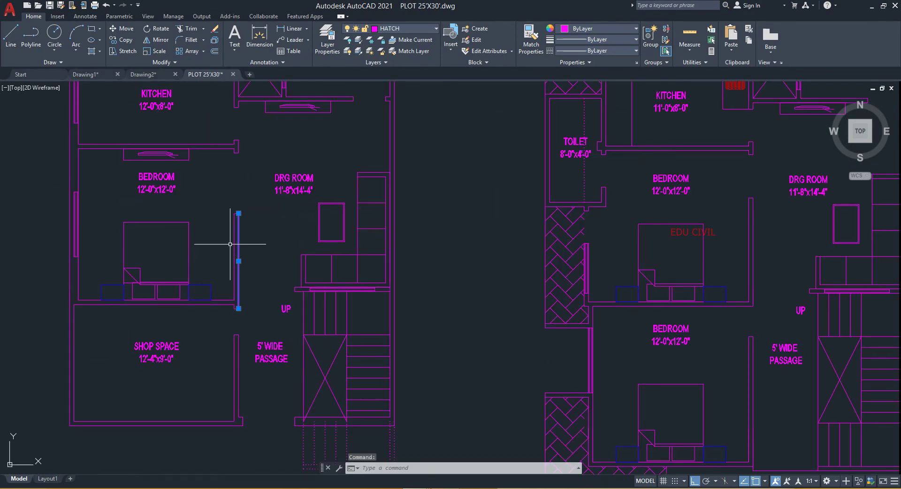
{"action": "key", "text": "Escape"}
{"action": "scroll", "coordinate": [396, 261], "scroll_direction": "down", "scroll_amount": 4}
{"action": "middle_click_drag", "start_coordinate": [397, 261], "coordinate": [379, 266]}
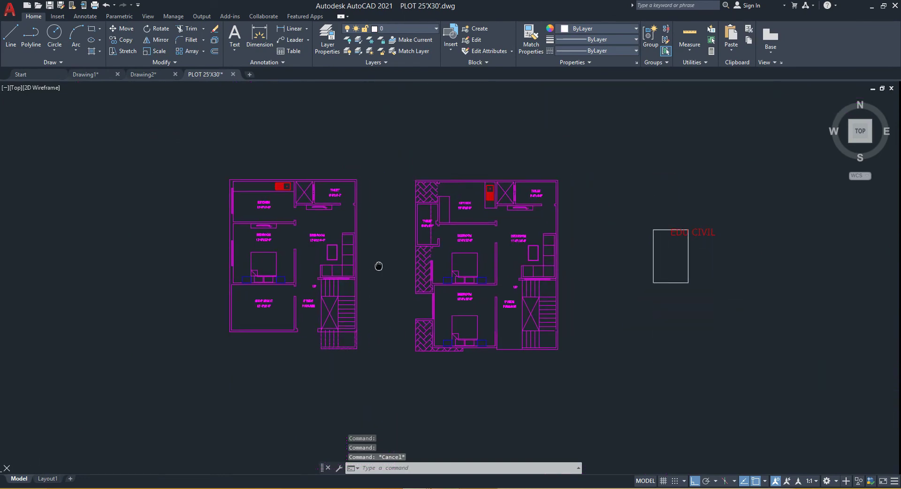
{"action": "scroll", "coordinate": [500, 244], "scroll_direction": "up", "scroll_amount": 2}
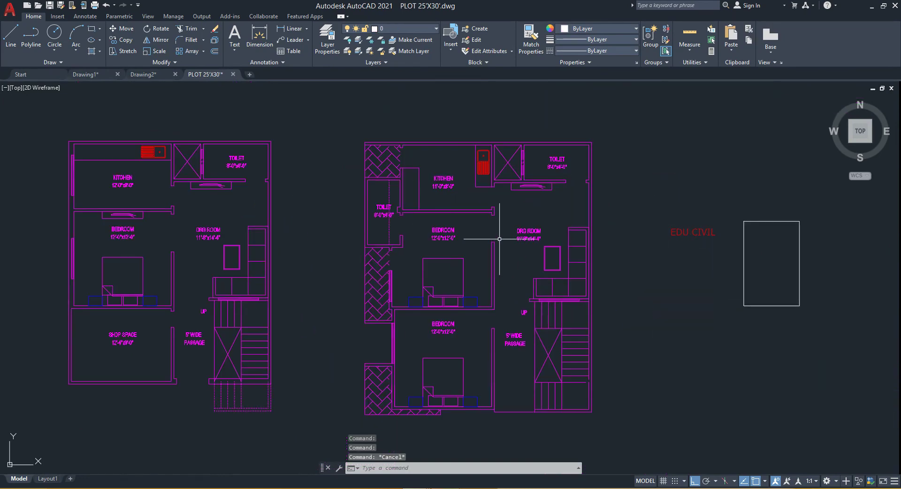
Step: Run OVERKILL on both floor plans, deleting 3 duplicates and 57 overlapping objects or segments
{"action": "middle_click_drag", "start_coordinate": [499, 239], "coordinate": [578, 231]}
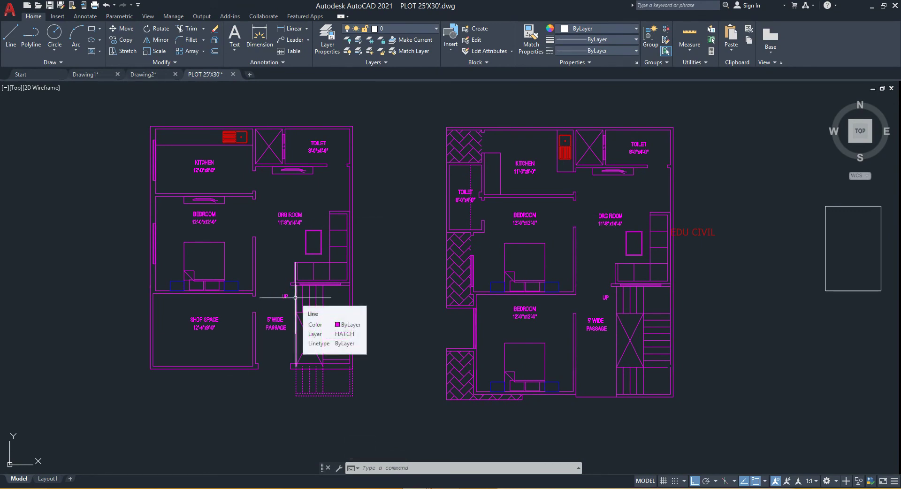
{"action": "type", "text": "overkill"}
{"action": "key", "text": "Return"}
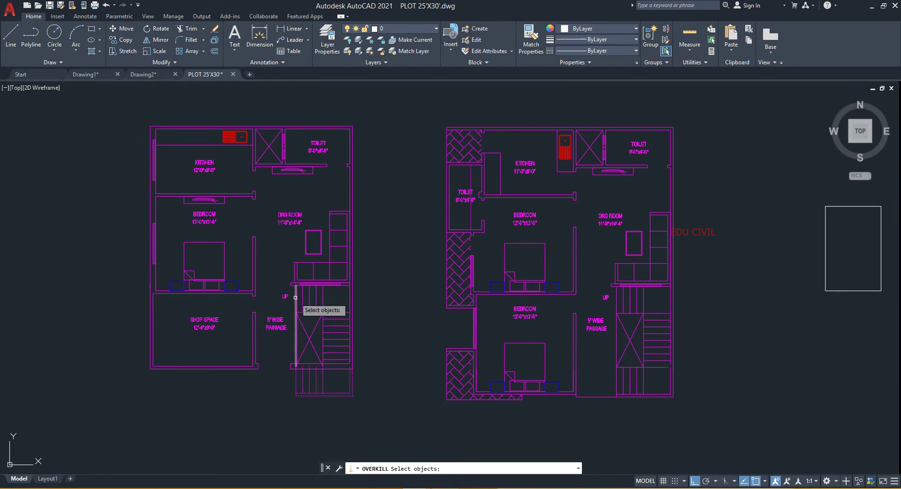
{"action": "left_click", "coordinate": [707, 109]}
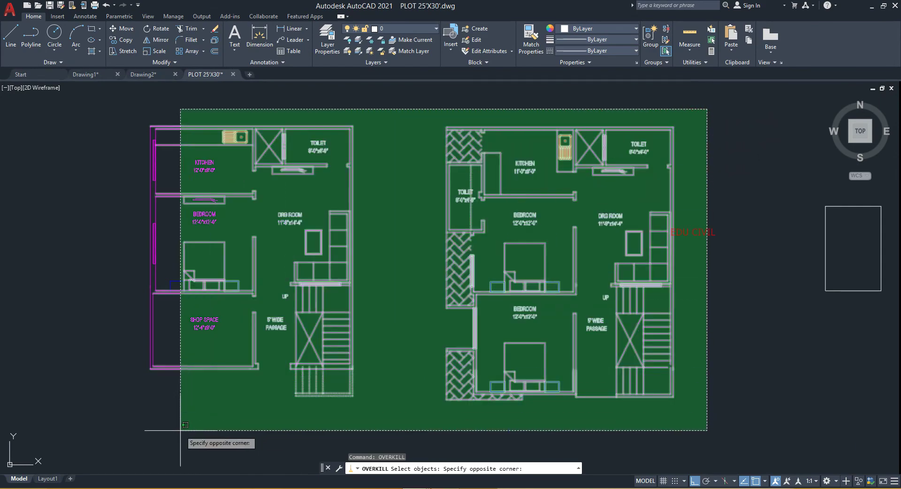
{"action": "left_click", "coordinate": [105, 437]}
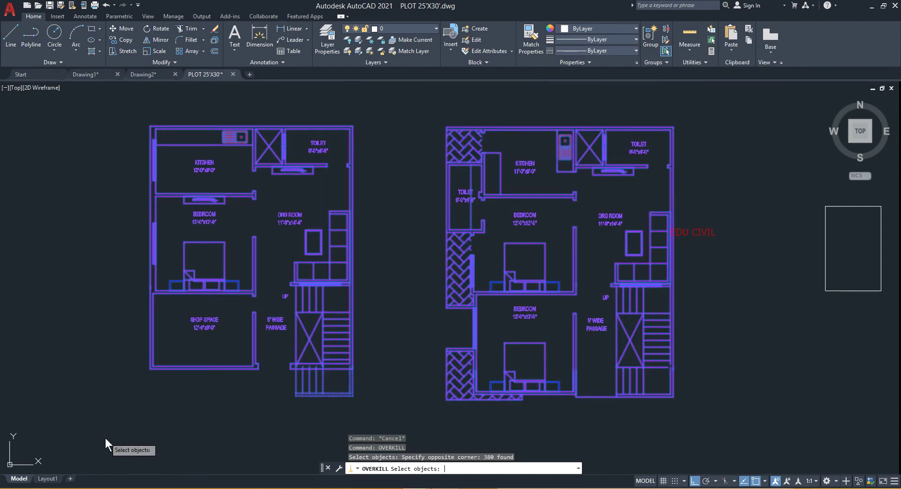
{"action": "key", "text": "Return"}
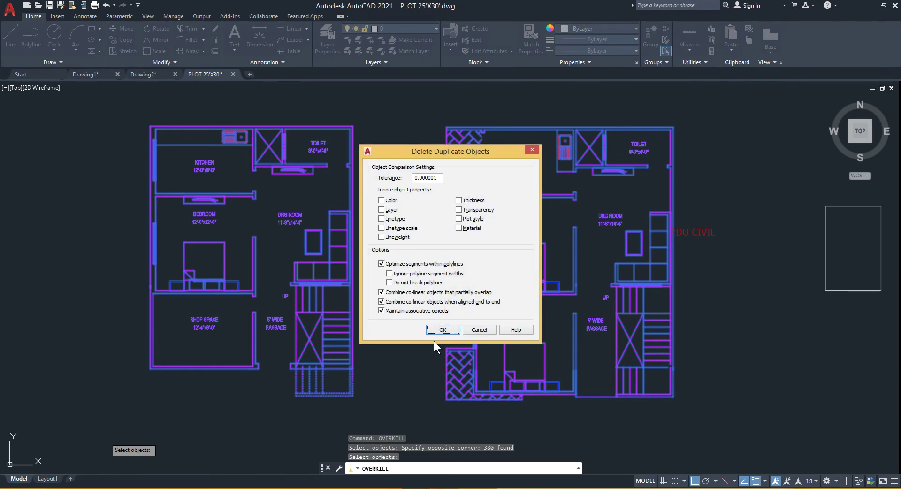
{"action": "left_click", "coordinate": [443, 328]}
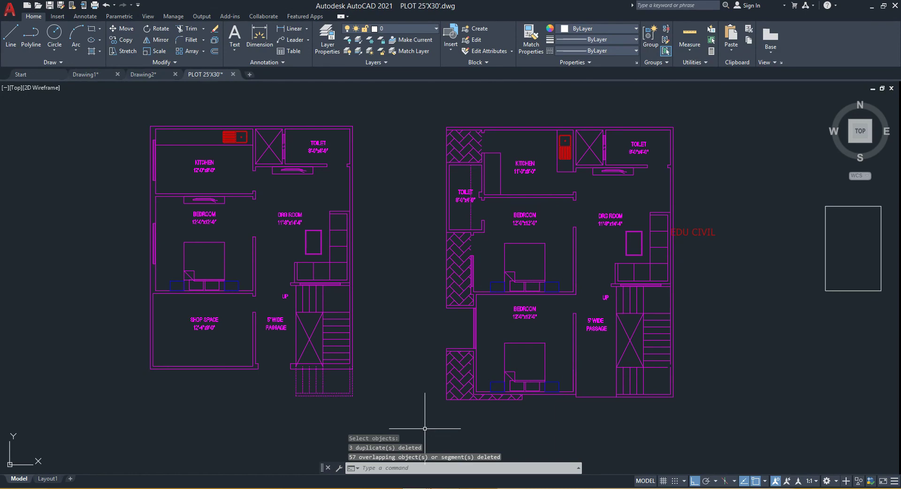
{"action": "key", "text": "F5"}
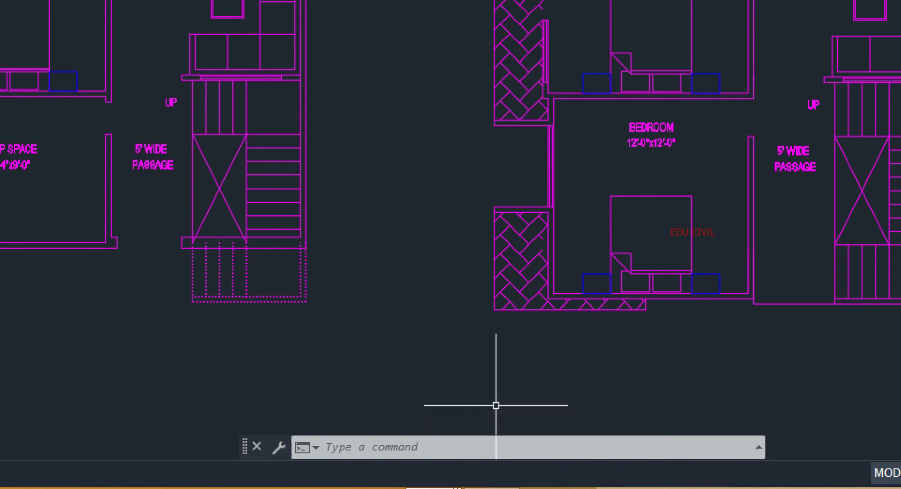
{"action": "key", "text": "F5"}
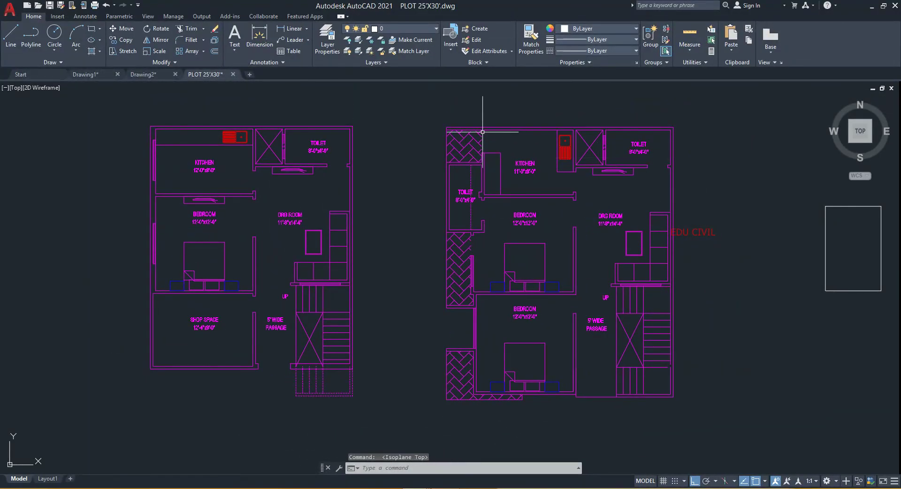